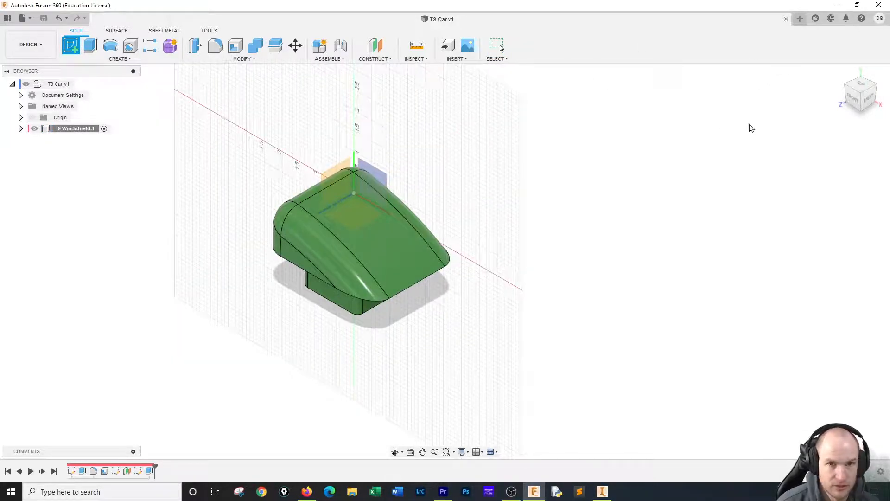
pyautogui.rightClick(184, 116)
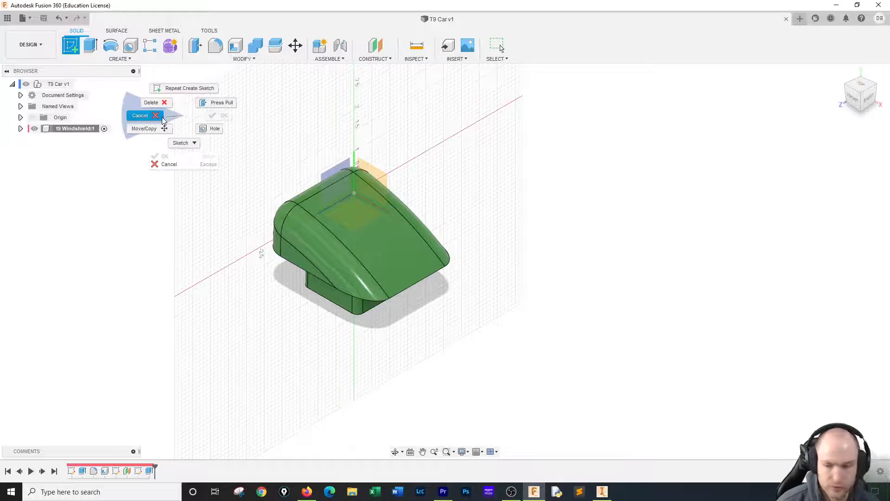
pyautogui.click(163, 120)
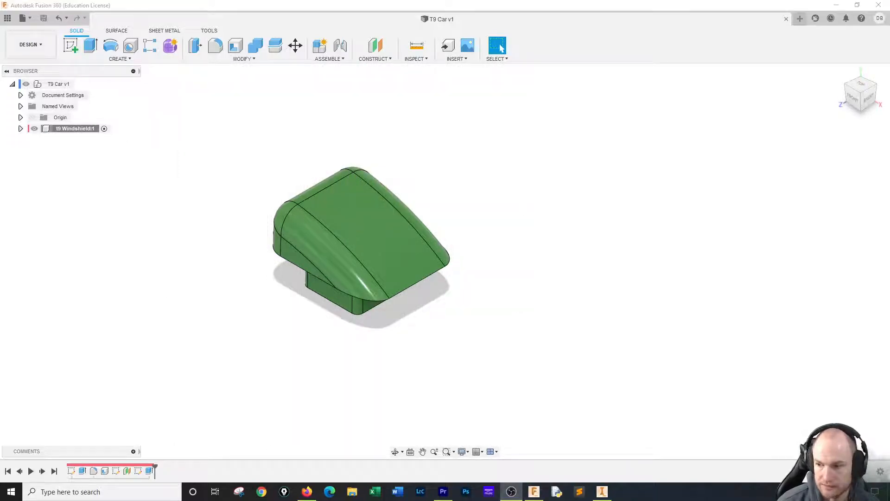
pyautogui.hotkey('alt', 'Tab')
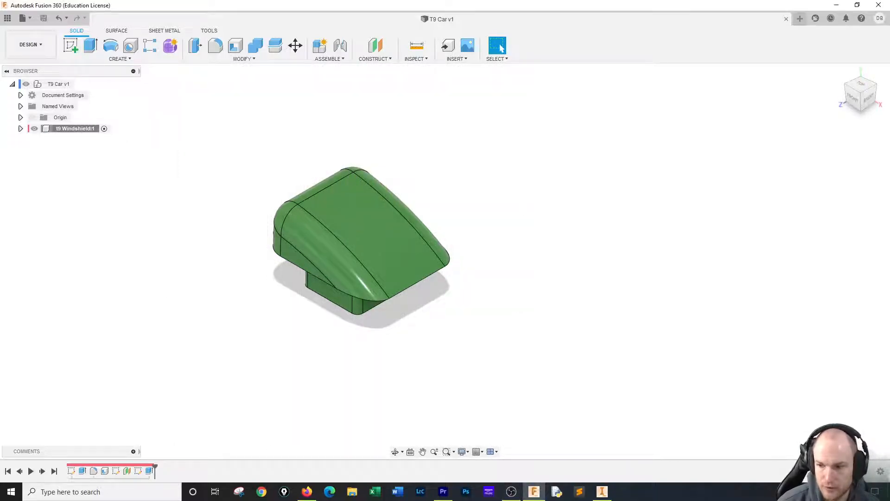
pyautogui.hotkey('alt', 'Tab')
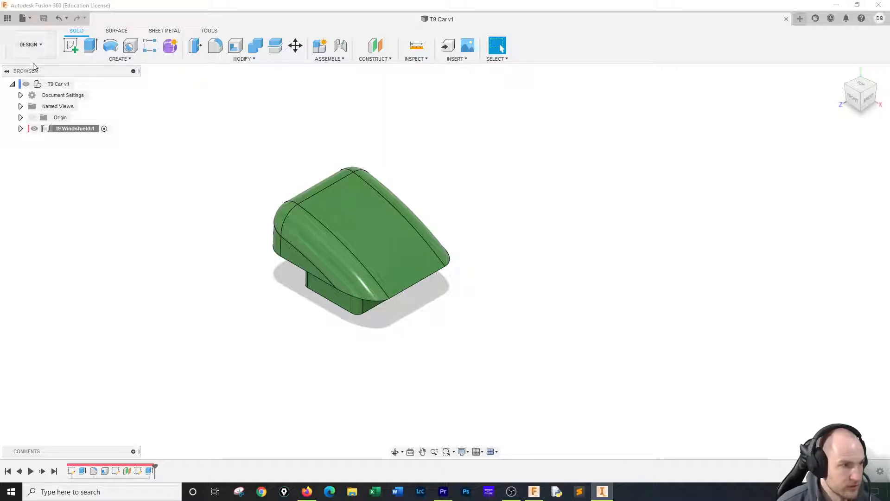
pyautogui.click(71, 45)
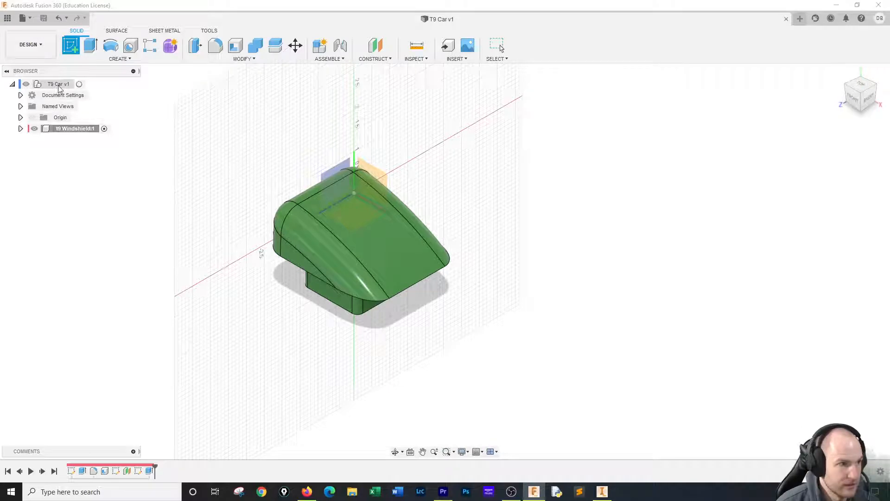
pyautogui.press('Escape')
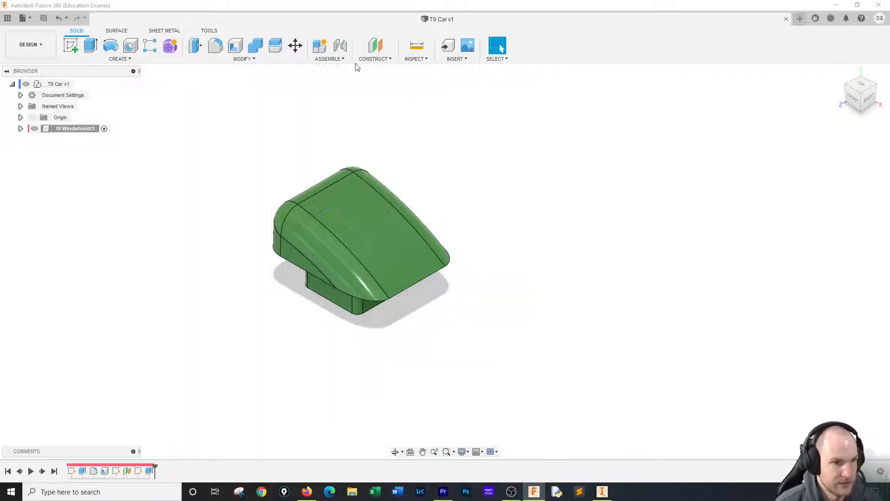
# Create and activate a new internal standard component named T9 MID SECTION
pyautogui.click(325, 52)
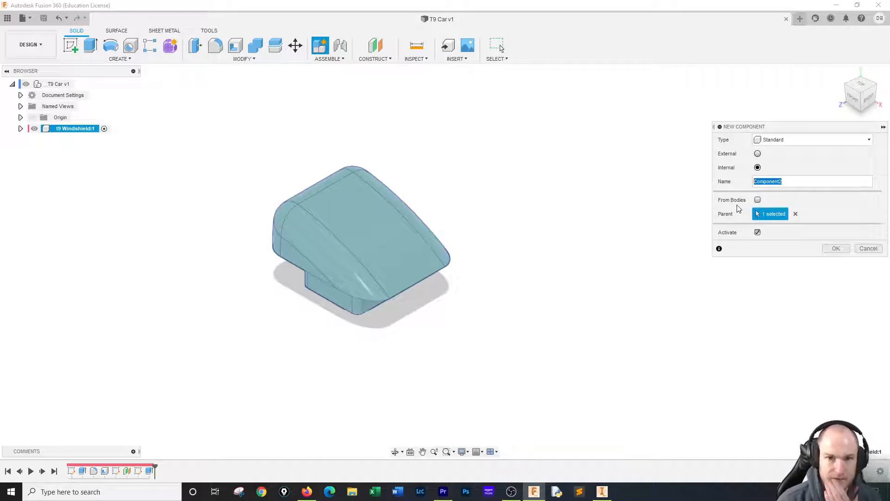
pyautogui.write('T9 m')
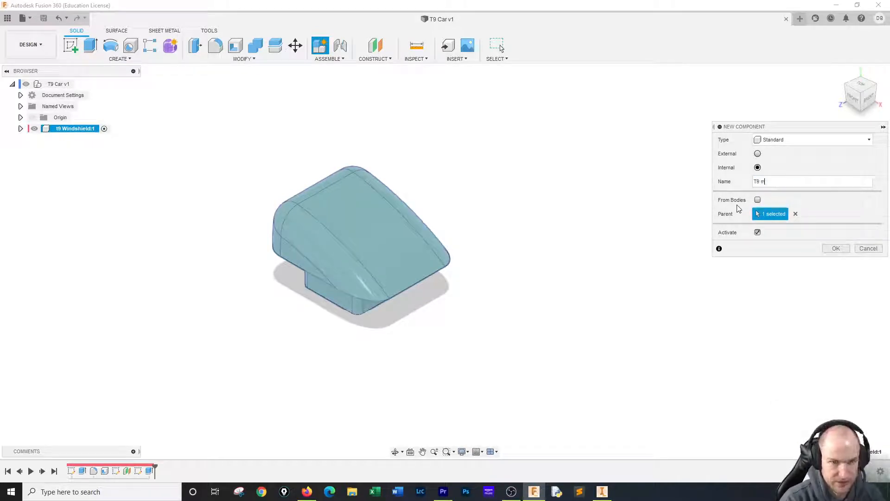
pyautogui.write('id')
pyautogui.press('BackSpace')
pyautogui.press('BackSpace')
pyautogui.press('BackSpace')
pyautogui.write('MID ')
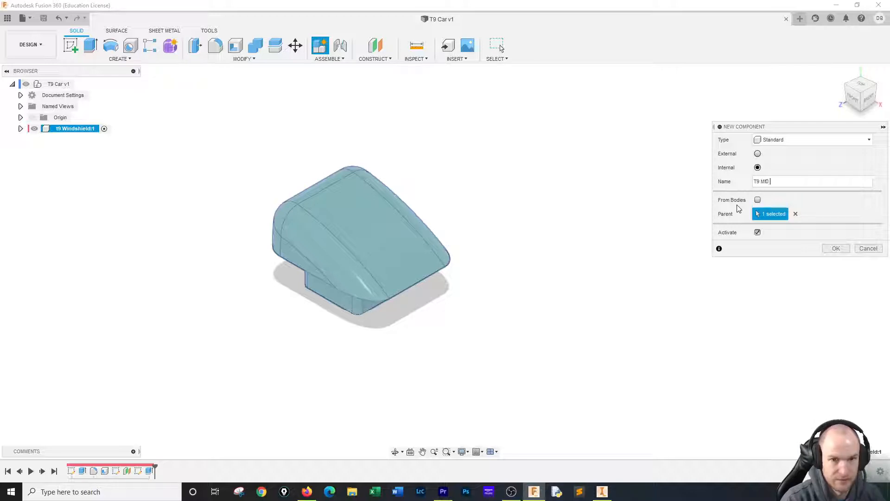
pyautogui.write('SECTION')
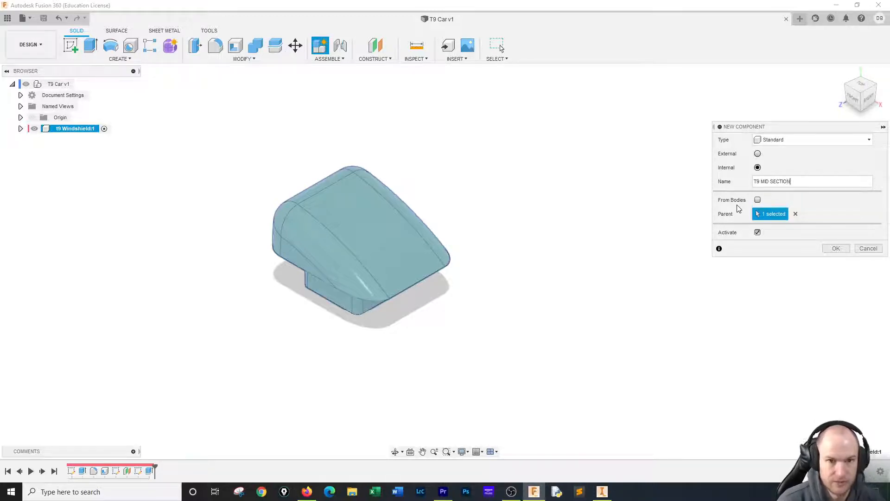
pyautogui.click(829, 249)
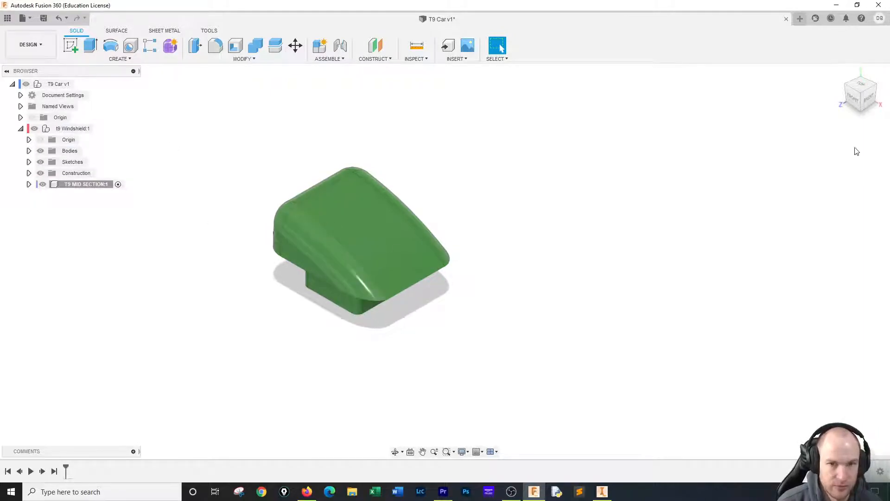
# Hide the t9 Windshield component so its model is out of the way
pyautogui.click(858, 115)
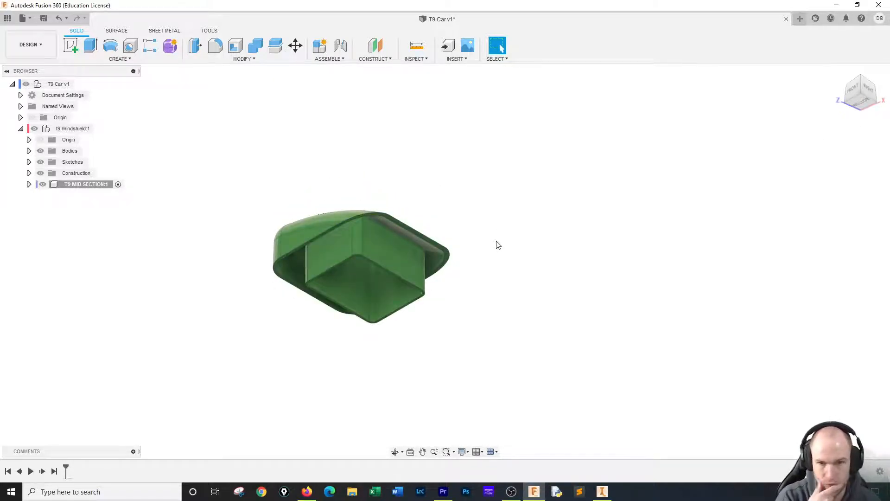
pyautogui.click(40, 173)
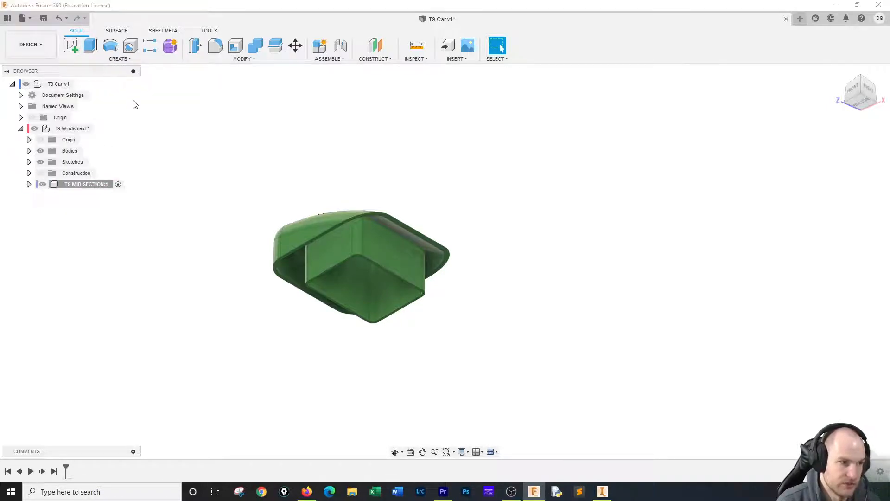
pyautogui.click(35, 129)
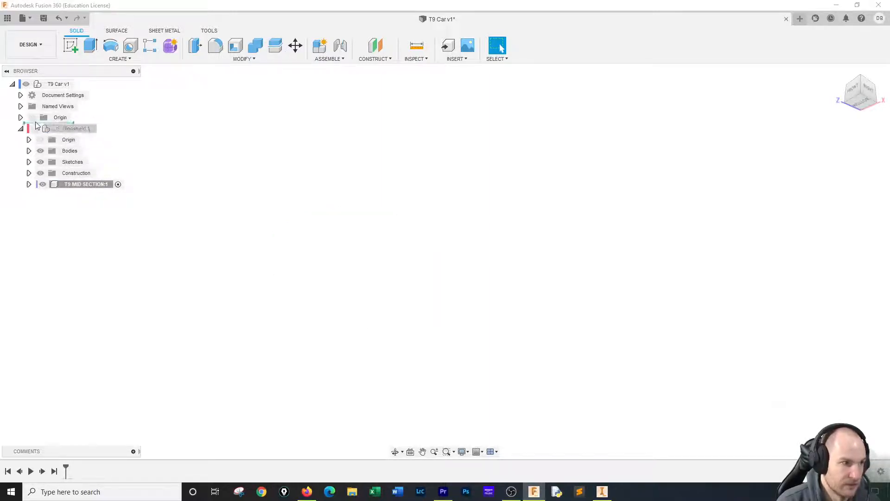
pyautogui.click(21, 128)
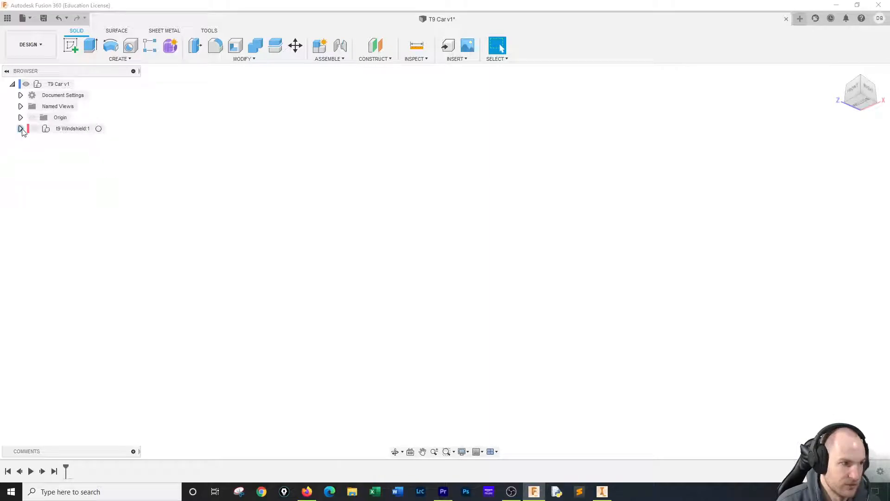
pyautogui.click(20, 129)
pyautogui.click(21, 129)
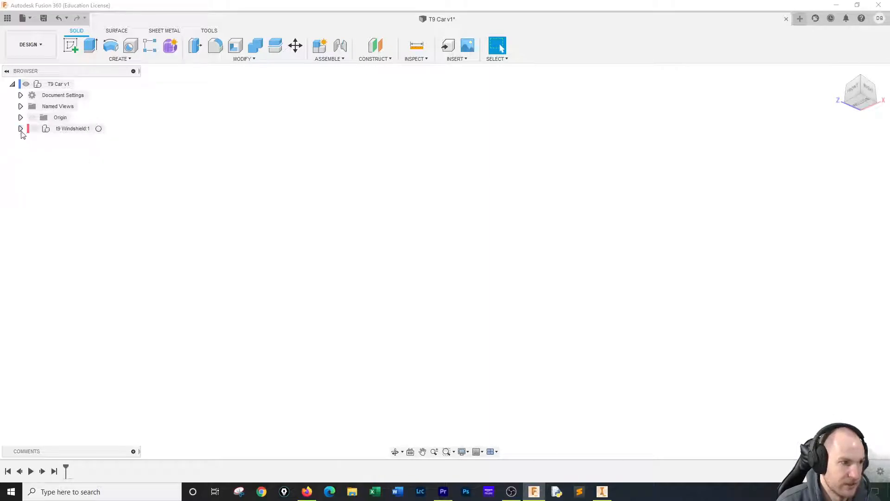
pyautogui.click(21, 129)
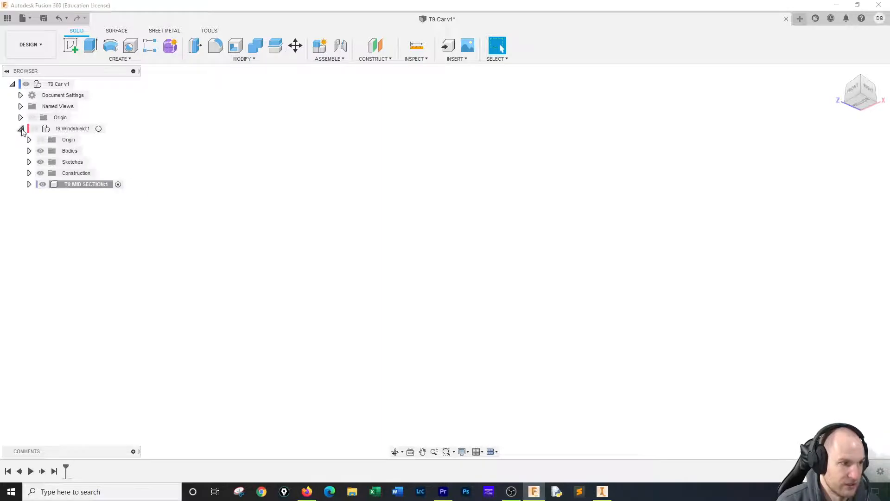
# Move the T9 MID SECTION component out of t9 Windshield to the top level of the T9 Car assembly, with no offset
pyautogui.rightClick(76, 184)
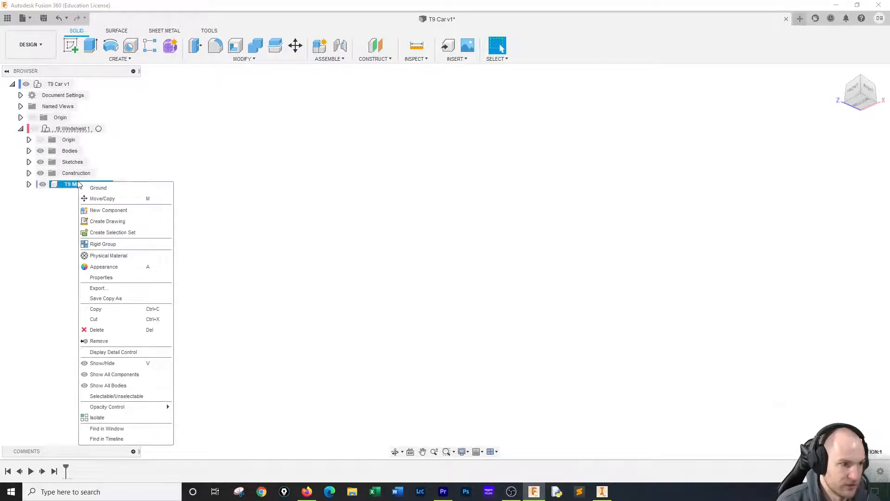
pyautogui.click(119, 309)
pyautogui.click(21, 128)
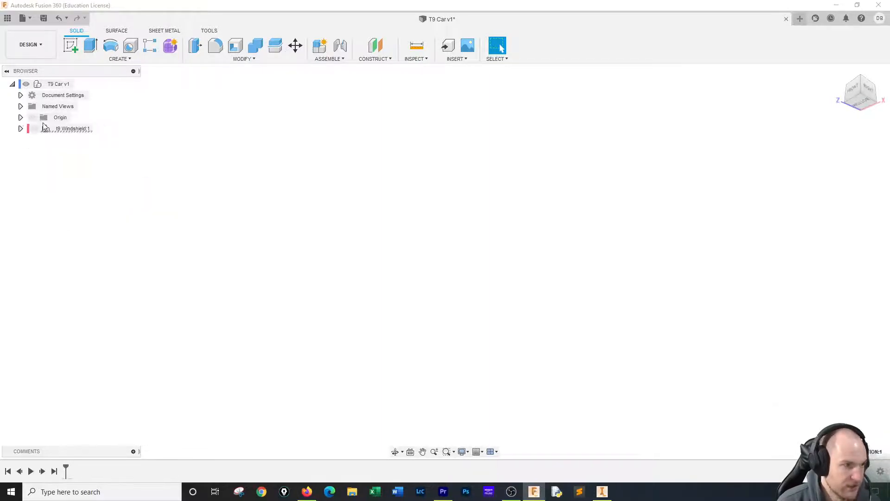
pyautogui.rightClick(54, 85)
pyautogui.click(96, 233)
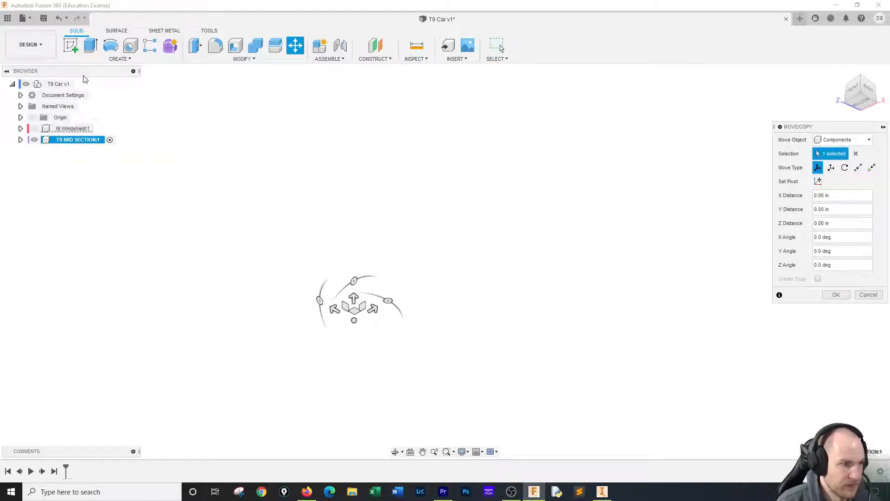
# Sketch a rectangle on the front plane from the origin, 1.52 in high and about 2.8 in wide
pyautogui.click(70, 45)
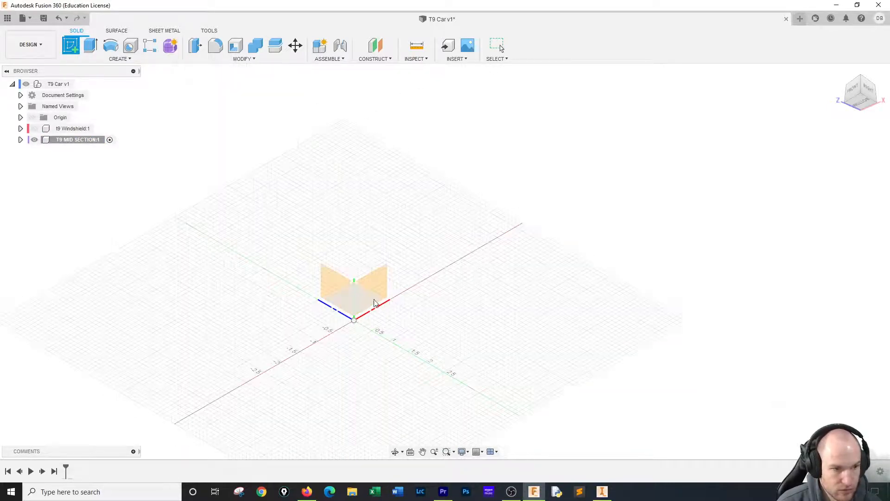
pyautogui.click(390, 285)
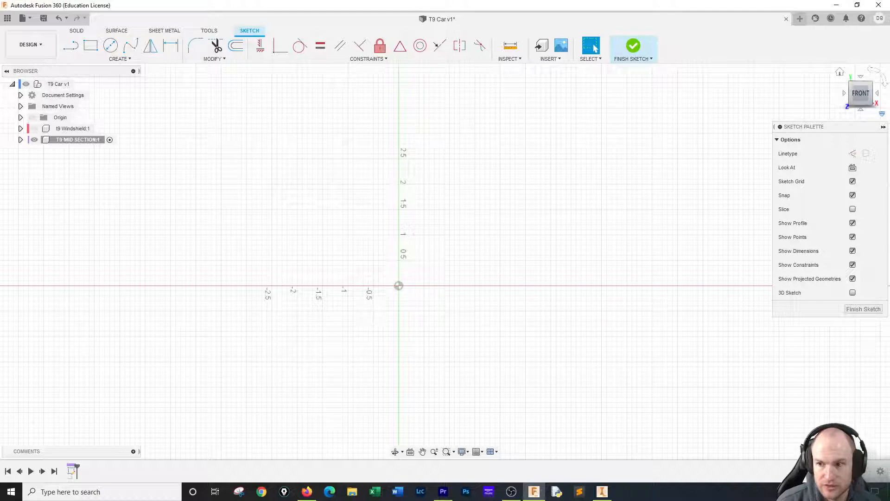
pyautogui.click(91, 45)
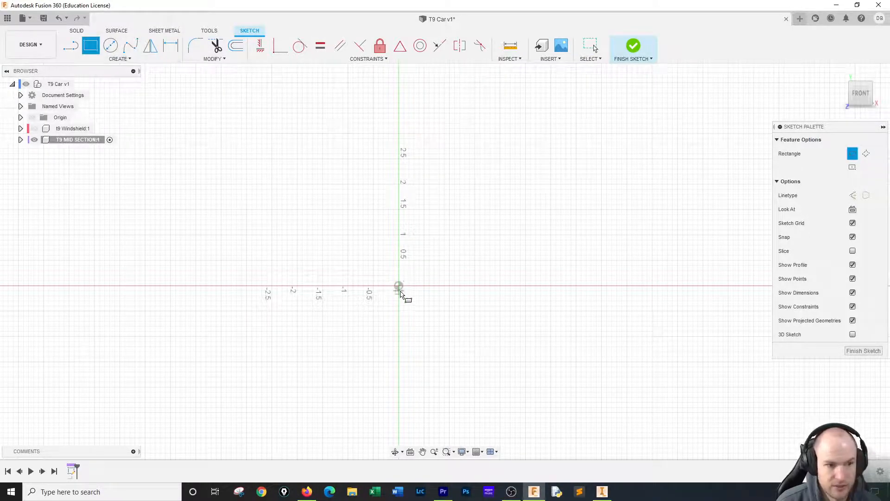
pyautogui.click(400, 287)
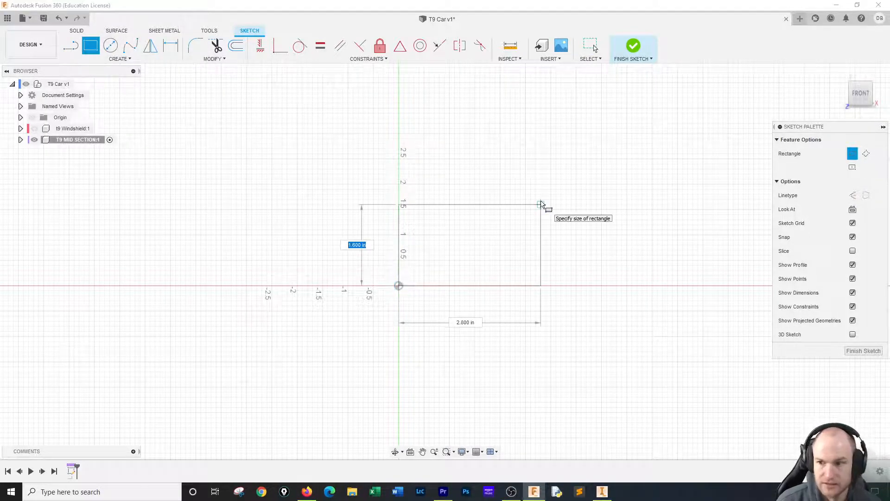
pyautogui.write('1')
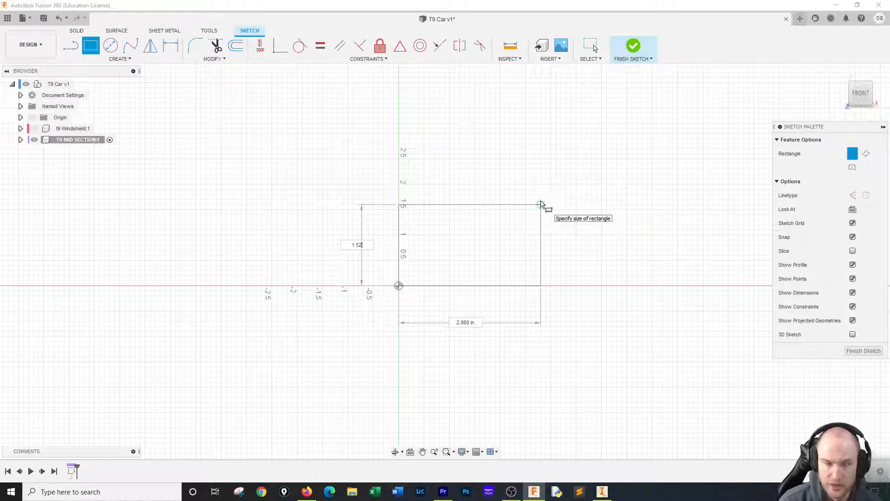
pyautogui.write('.52')
pyautogui.press('Tab')
pyautogui.press('Return')
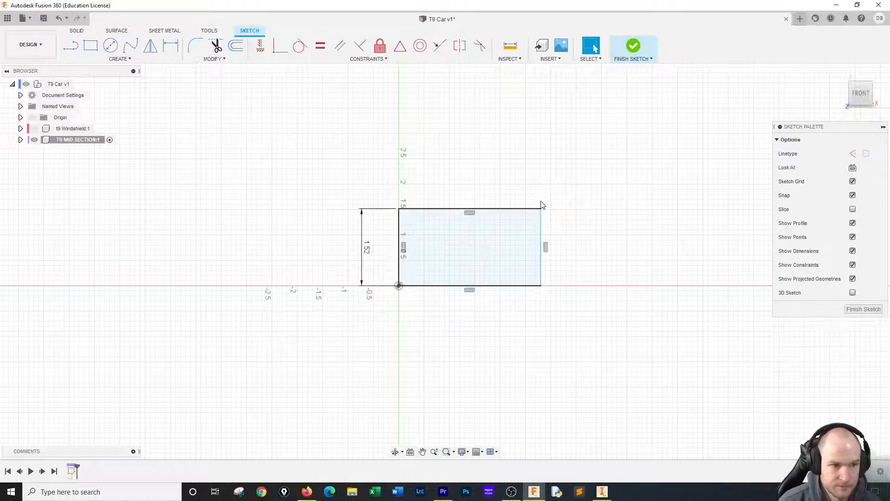
# Dimension the rectangle's upper edge to 3.16 in and finish the sketch
pyautogui.click(171, 45)
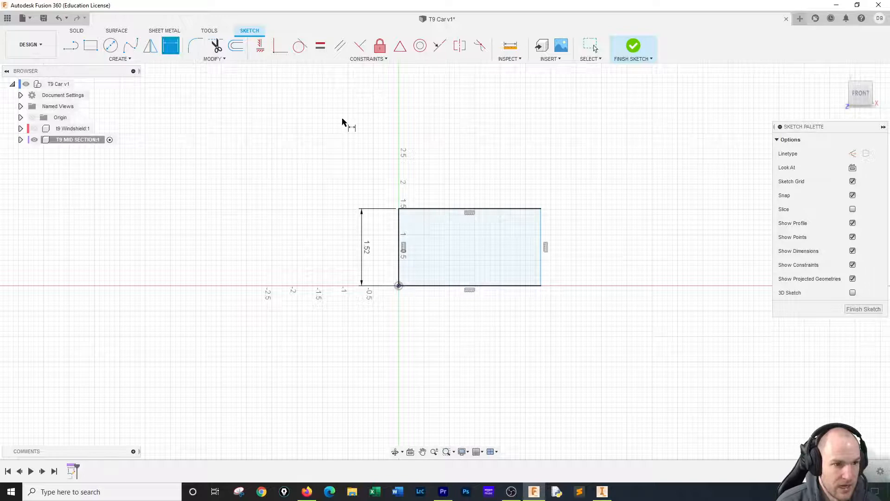
pyautogui.click(444, 210)
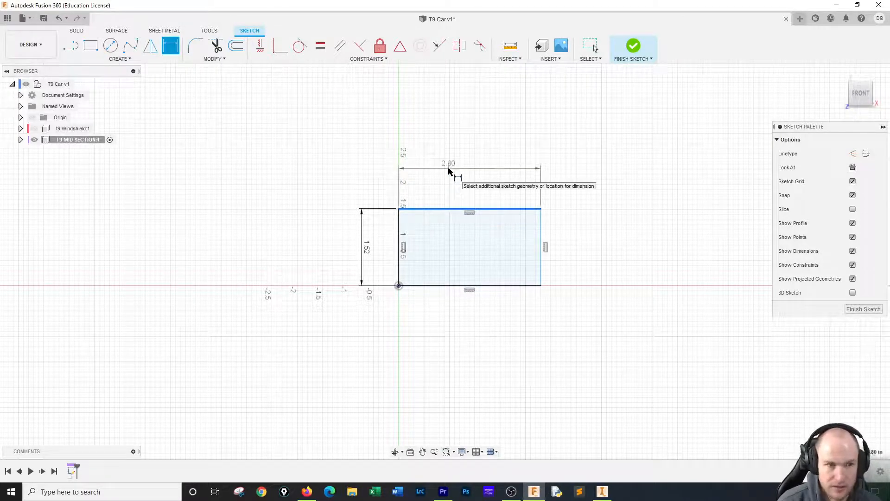
pyautogui.click(449, 172)
pyautogui.press('BackSpace')
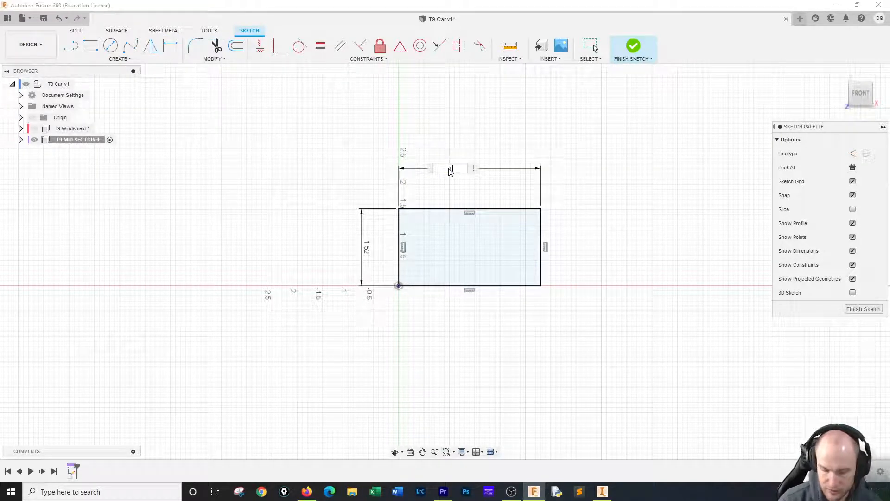
pyautogui.press('Return')
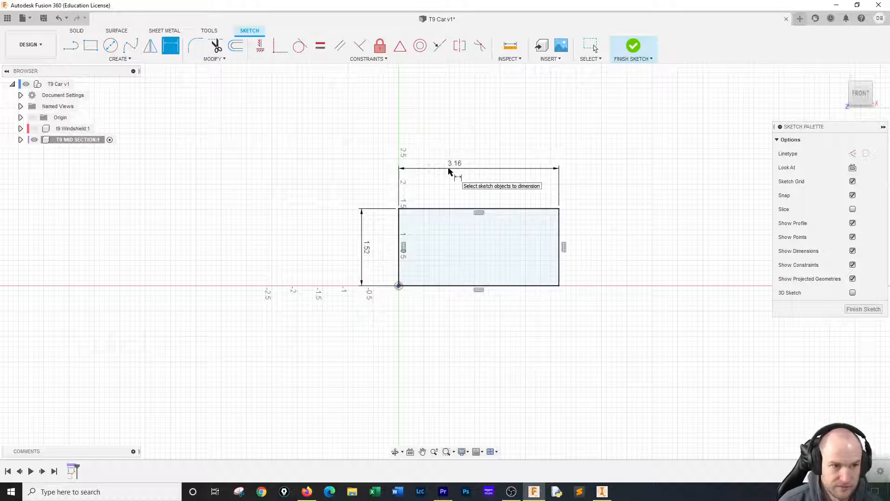
pyautogui.click(631, 51)
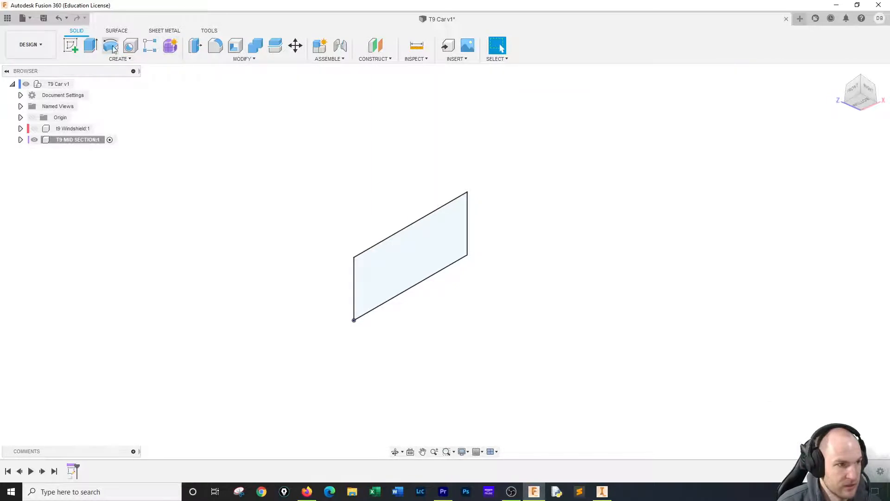
# Extrude the rectangle profile 3.16 in to one side as a new body
pyautogui.press('e')
pyautogui.click(407, 248)
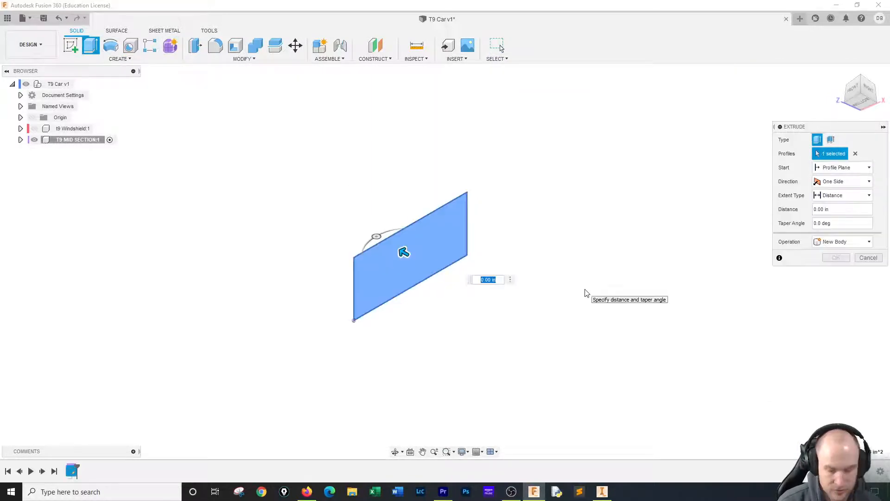
pyautogui.write('3.16')
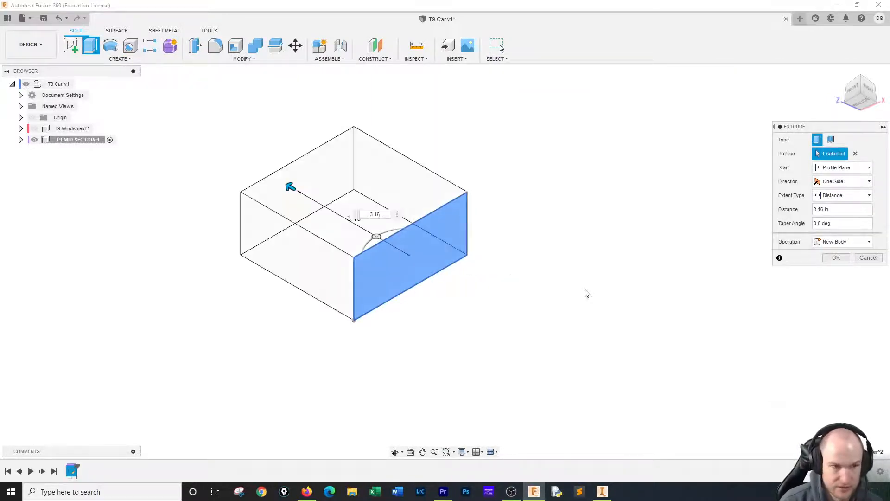
pyautogui.press('Return')
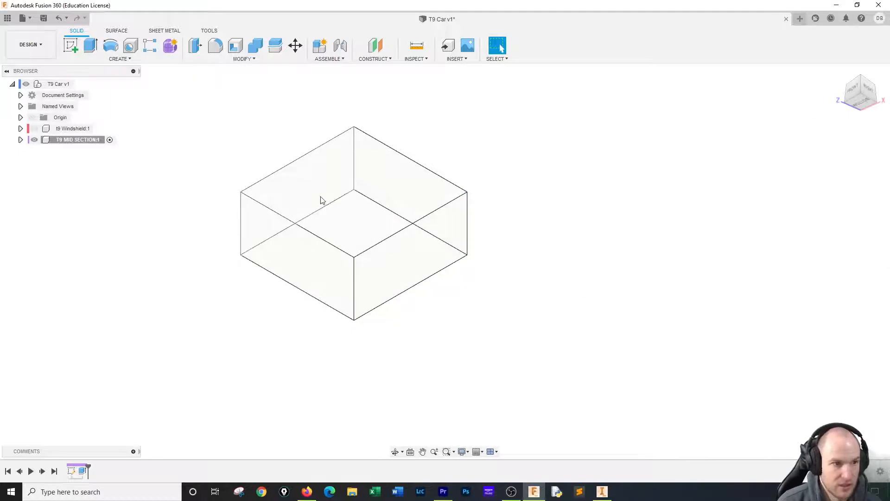
# Open the physical materials for T9 MID SECTION and browse the Wood category of the Fusion 360 Material Library
pyautogui.rightClick(89, 141)
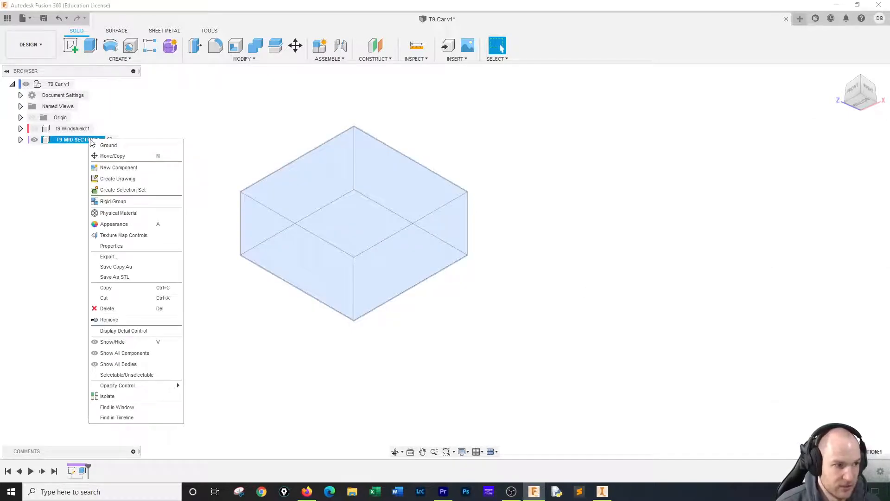
pyautogui.click(126, 211)
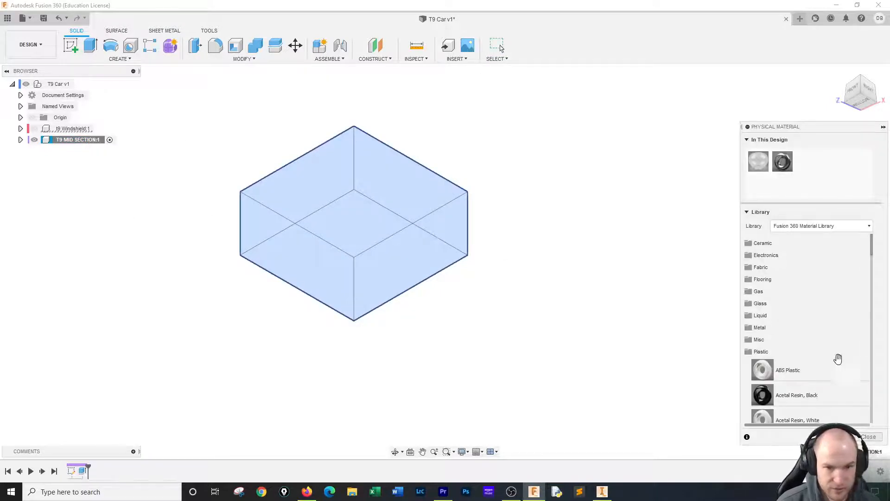
pyautogui.click(764, 354)
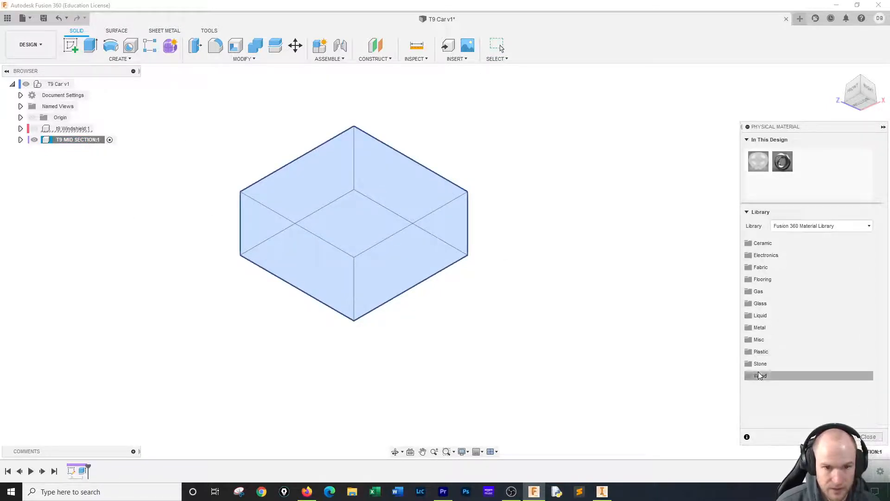
pyautogui.click(761, 376)
pyautogui.scroll(-5, 794, 398)
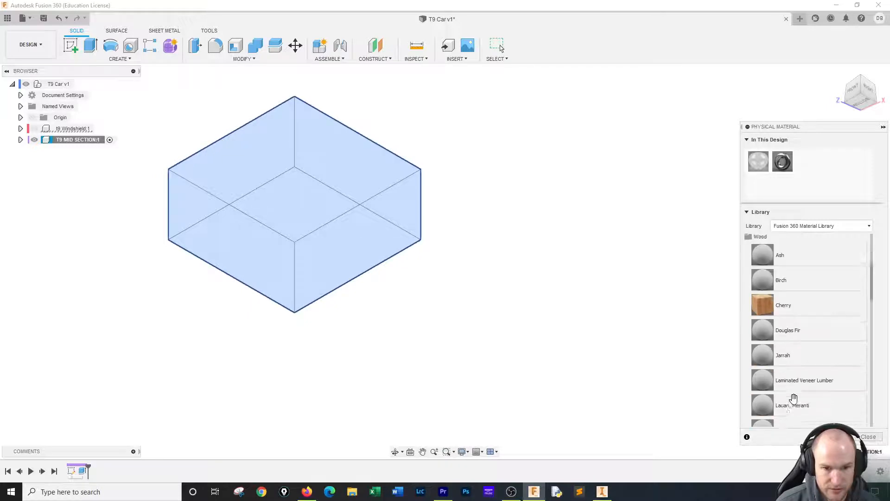
pyautogui.scroll(-5, 793, 398)
pyautogui.scroll(-9, 793, 398)
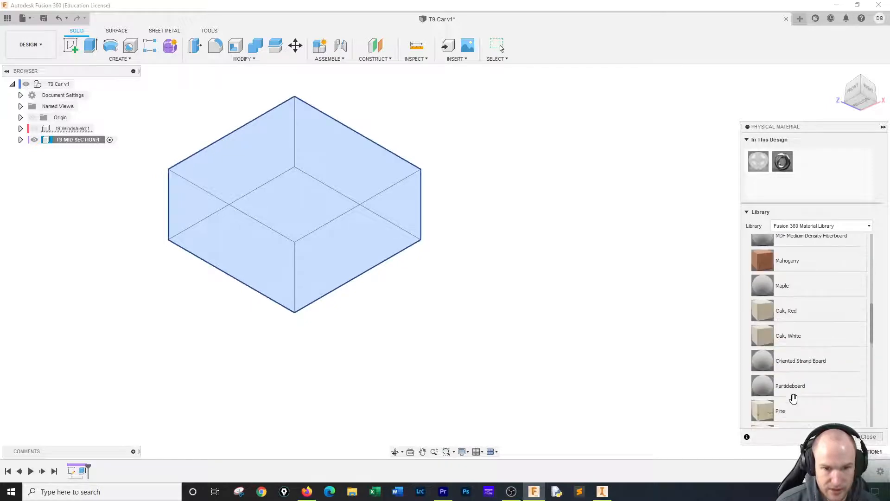
pyautogui.scroll(-7, 793, 398)
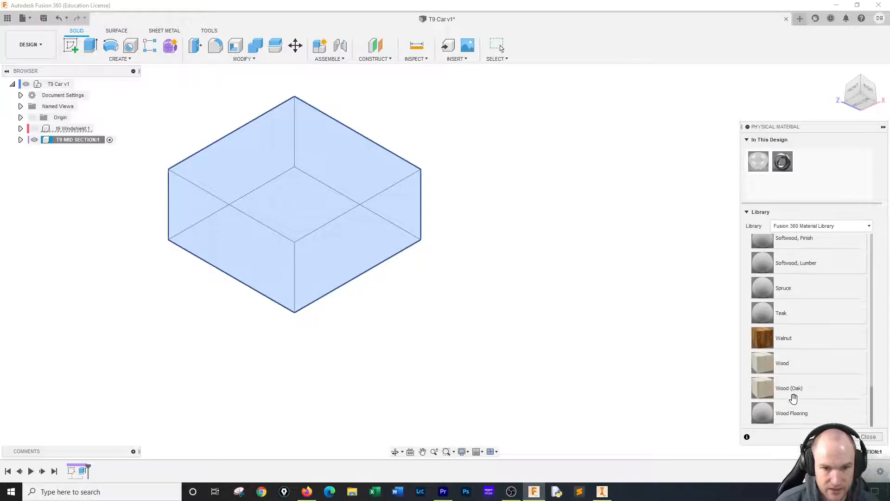
pyautogui.scroll(1, 833, 372)
pyautogui.scroll(1, 833, 372)
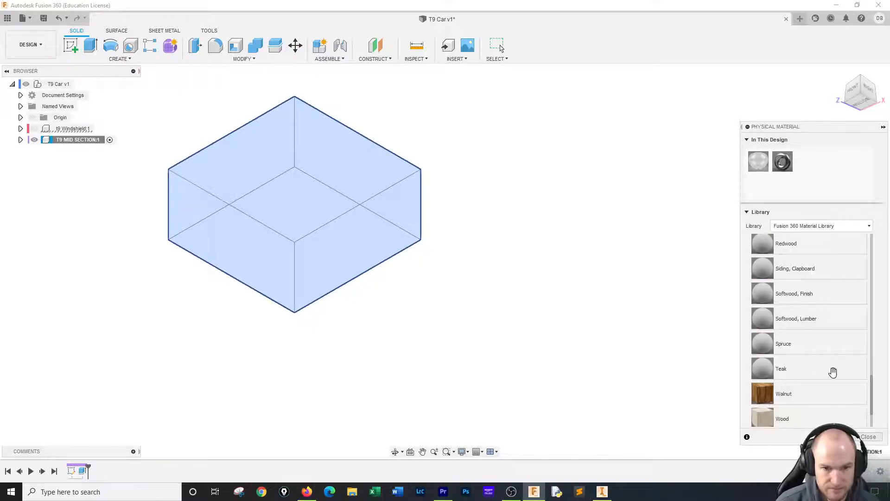
pyautogui.scroll(10, 833, 372)
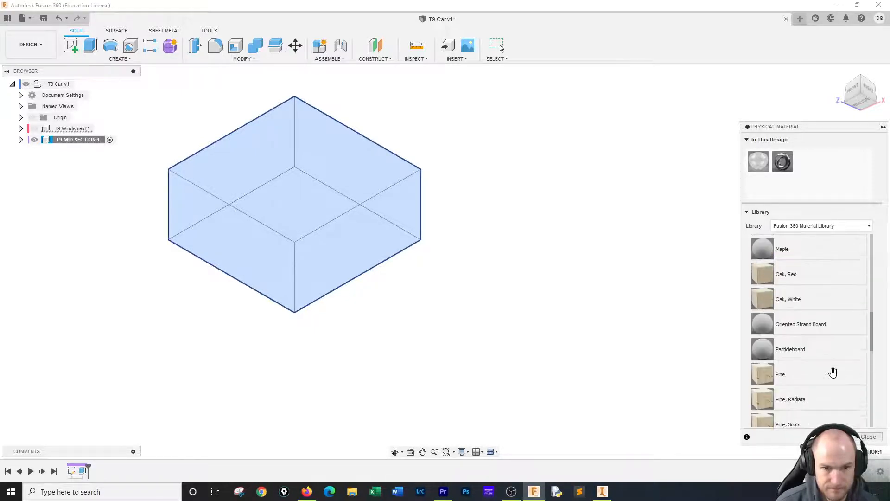
pyautogui.scroll(8, 833, 373)
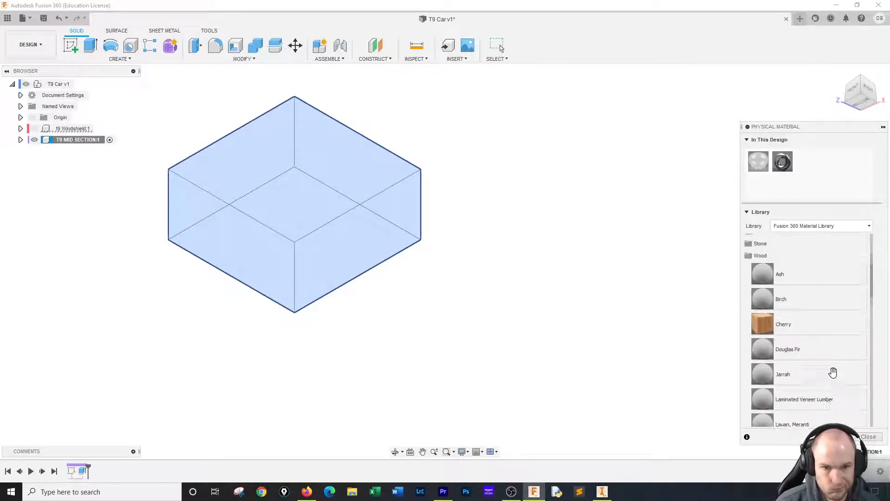
# Try the Cherry material and the Oak, White material on the mid section block
pyautogui.moveTo(785, 351); pyautogui.dragTo(306, 231)
pyautogui.scroll(-3, 813, 369)
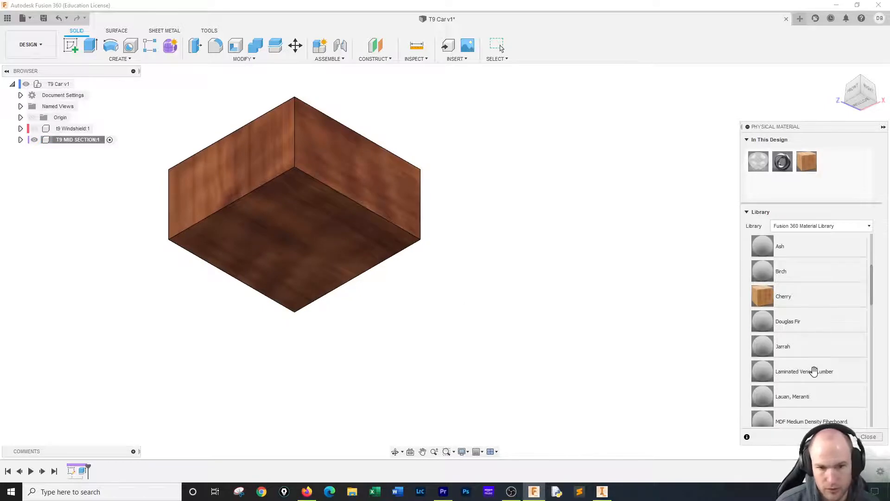
pyautogui.scroll(-2, 811, 376)
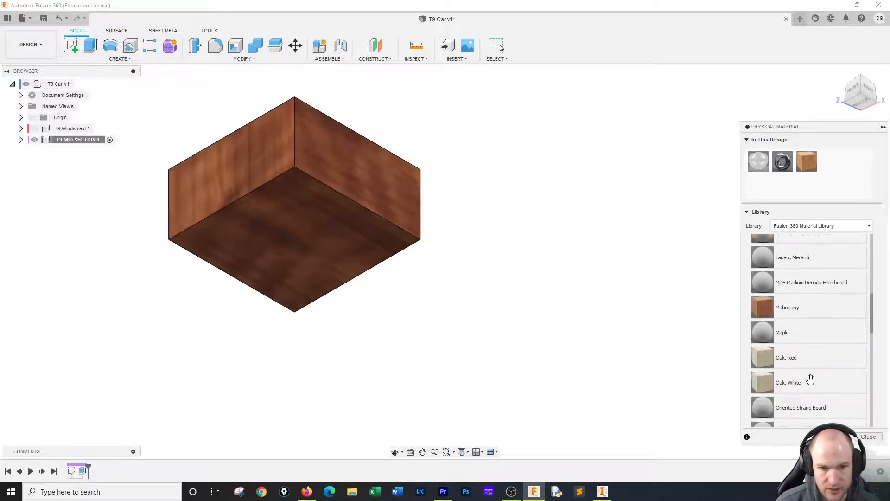
pyautogui.moveTo(791, 382); pyautogui.dragTo(452, 264)
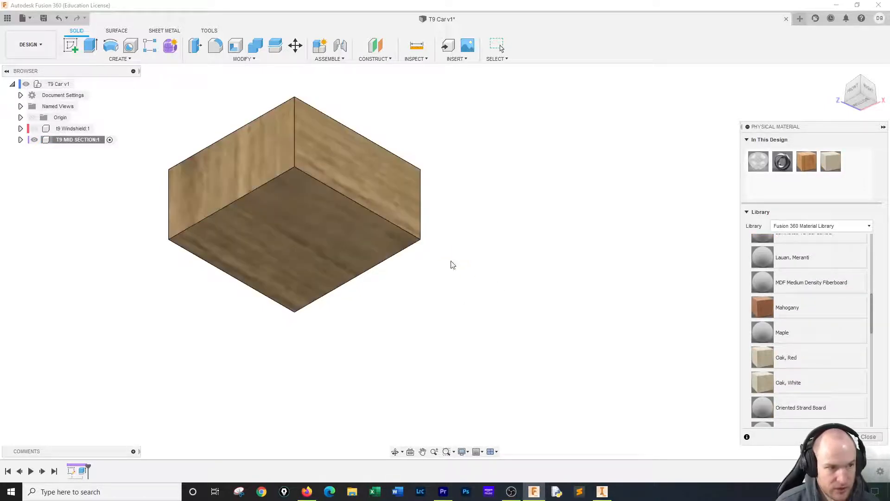
# Look through the pine and plywood materials and try Birch on the mid section block
pyautogui.scroll(-3, 811, 377)
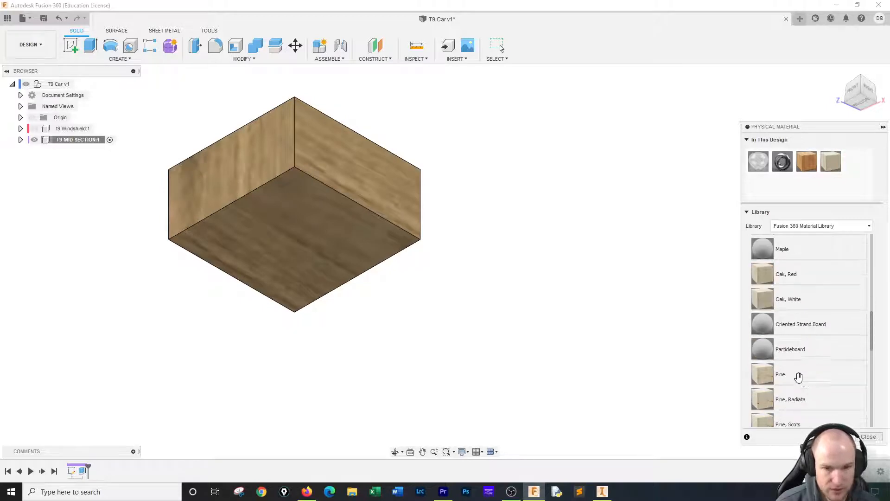
pyautogui.scroll(-2, 799, 377)
pyautogui.scroll(-2, 799, 377)
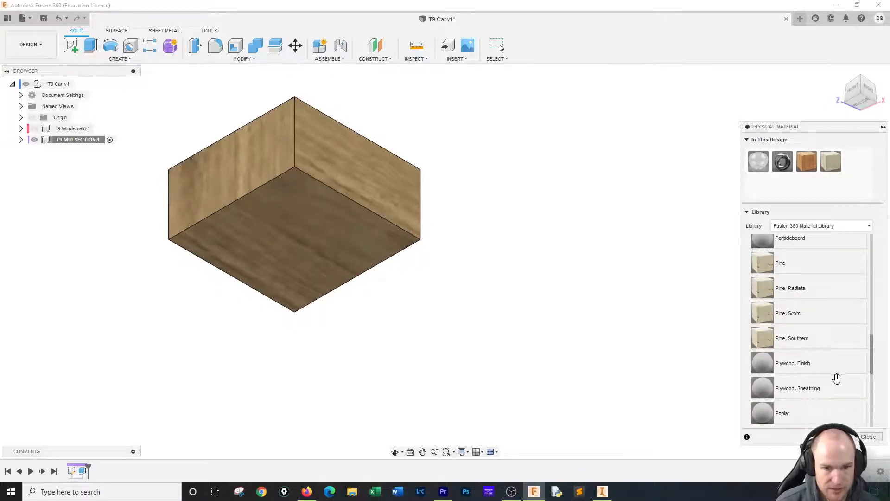
pyautogui.scroll(12, 835, 375)
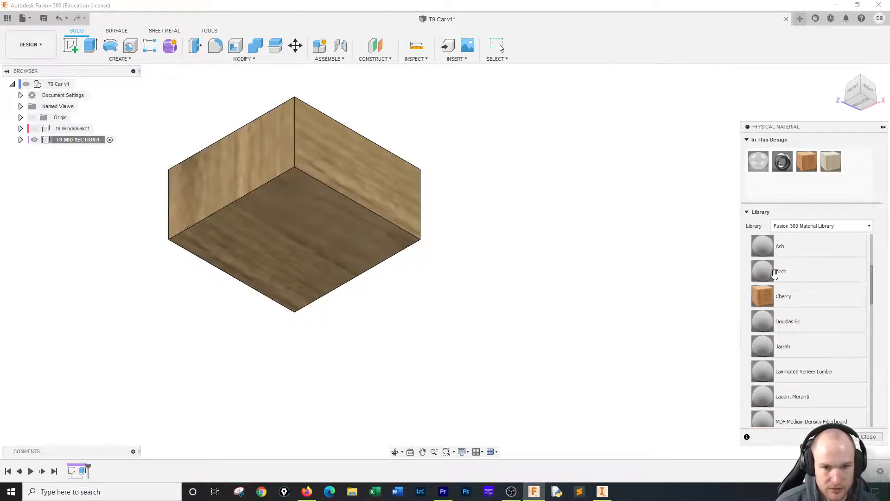
pyautogui.moveTo(774, 274); pyautogui.dragTo(351, 219)
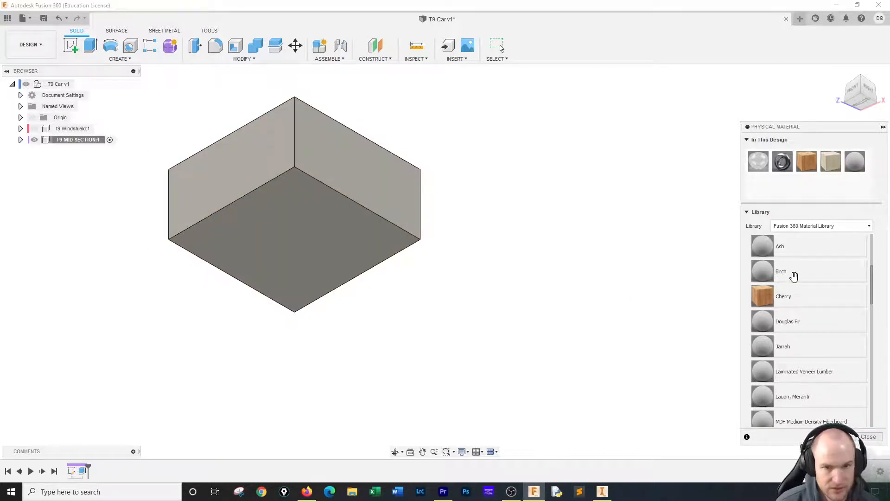
# Apply the Wood (Oak) material to the mid section block and finish the material assignment
pyautogui.scroll(-10, 794, 290)
pyautogui.scroll(-5, 792, 306)
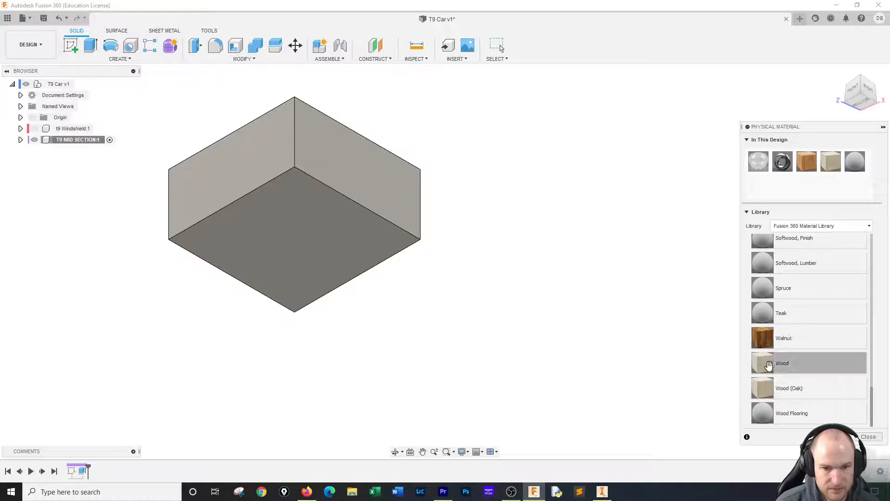
pyautogui.moveTo(767, 385); pyautogui.dragTo(343, 194)
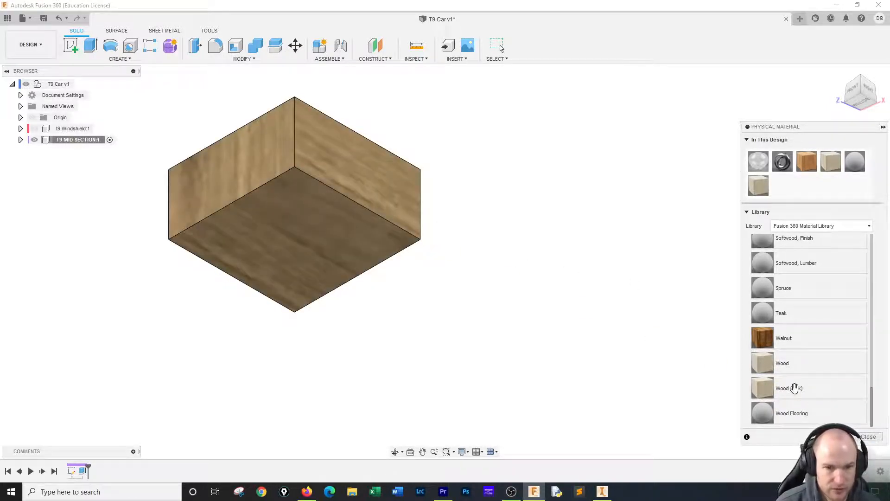
pyautogui.click(870, 437)
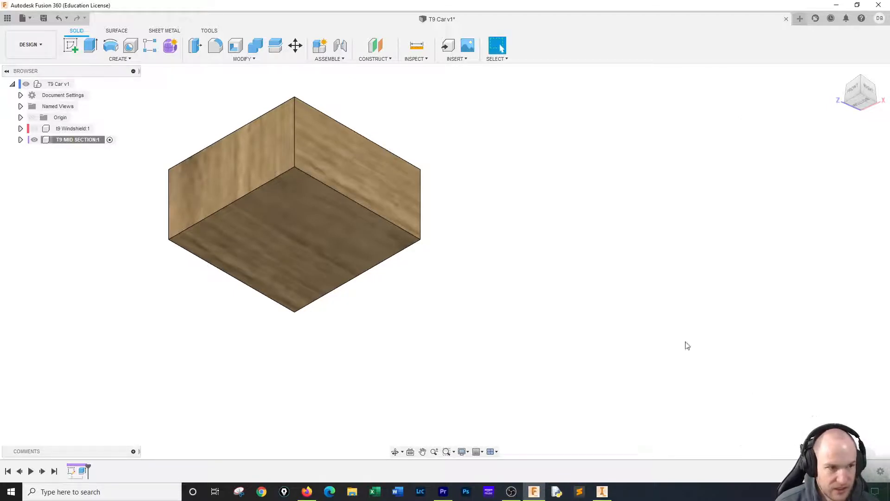
# Sketch a rectangle 2.4 in wide and 0.93 in high inside the block's right face
pyautogui.click(860, 80)
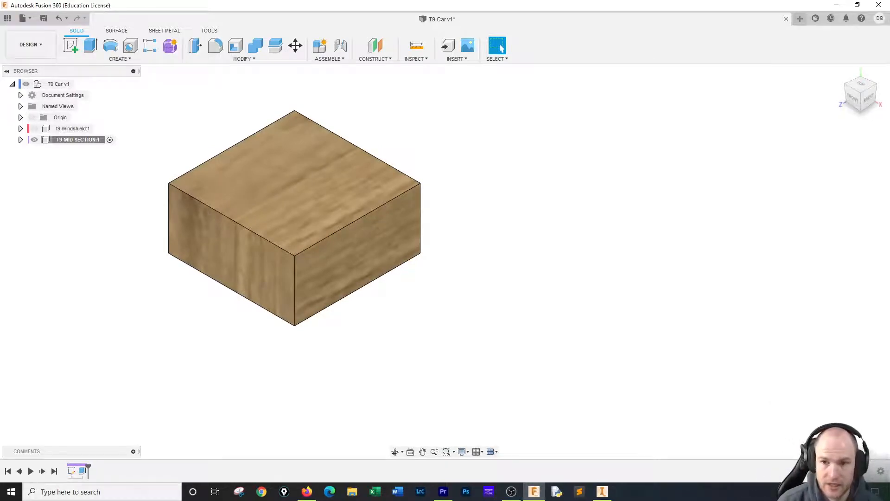
pyautogui.hotkey('alt', 'Tab')
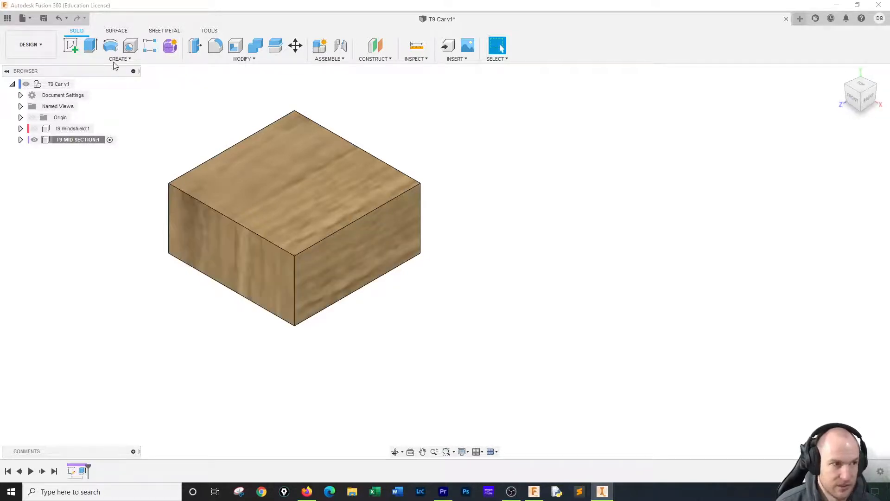
pyautogui.click(71, 45)
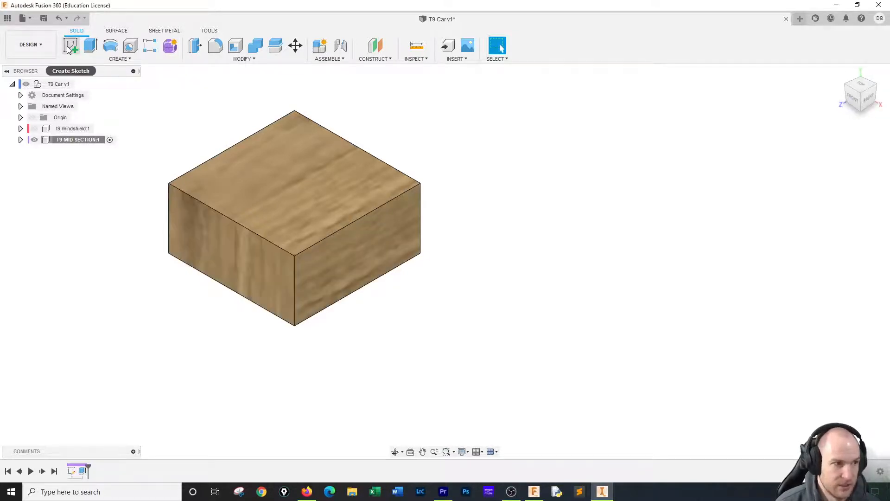
pyautogui.click(350, 263)
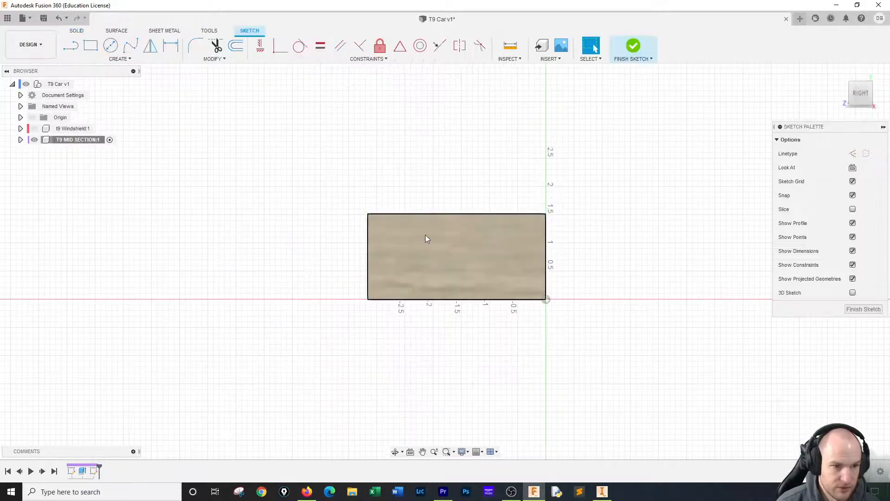
pyautogui.click(90, 45)
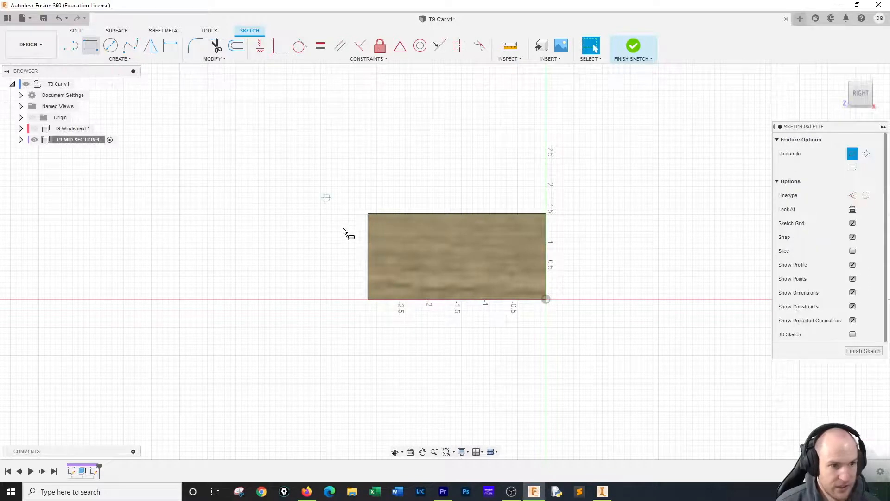
pyautogui.click(388, 226)
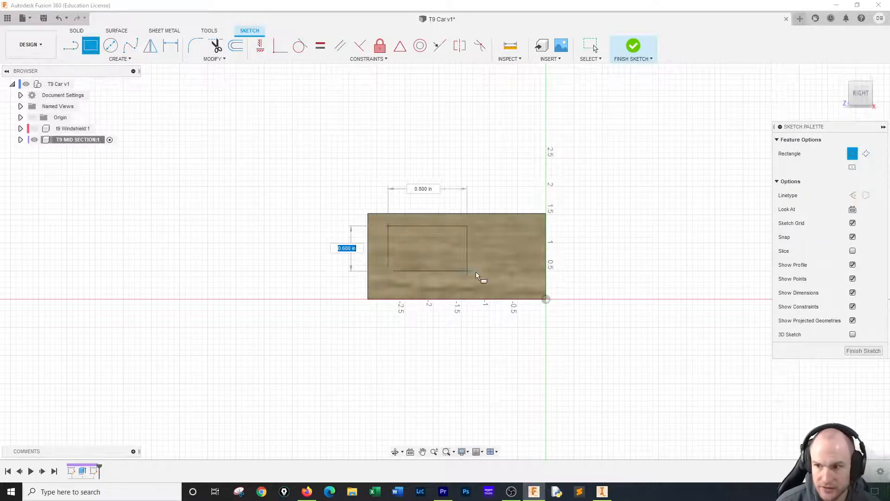
pyautogui.write('2.')
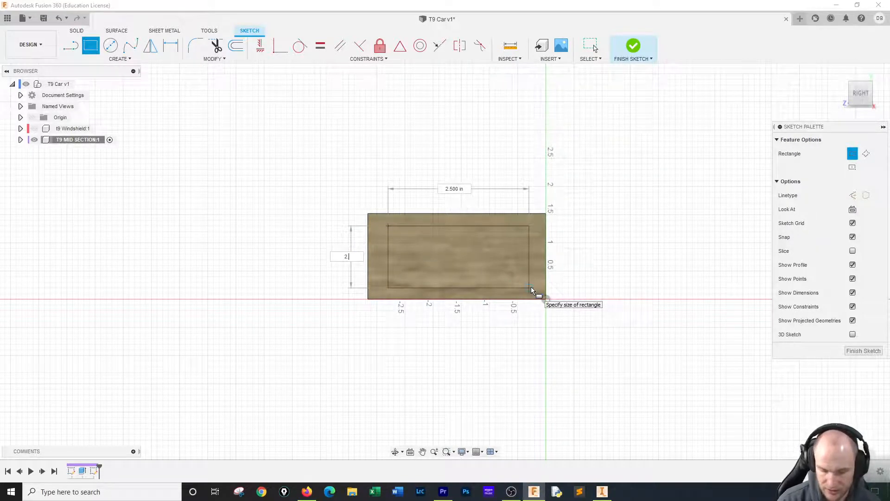
pyautogui.write('4')
pyautogui.press('Tab')
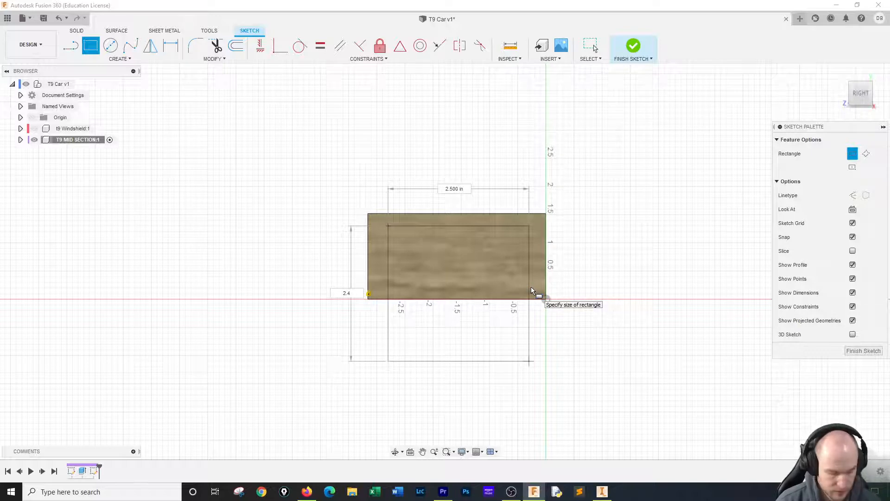
pyautogui.write('2.4')
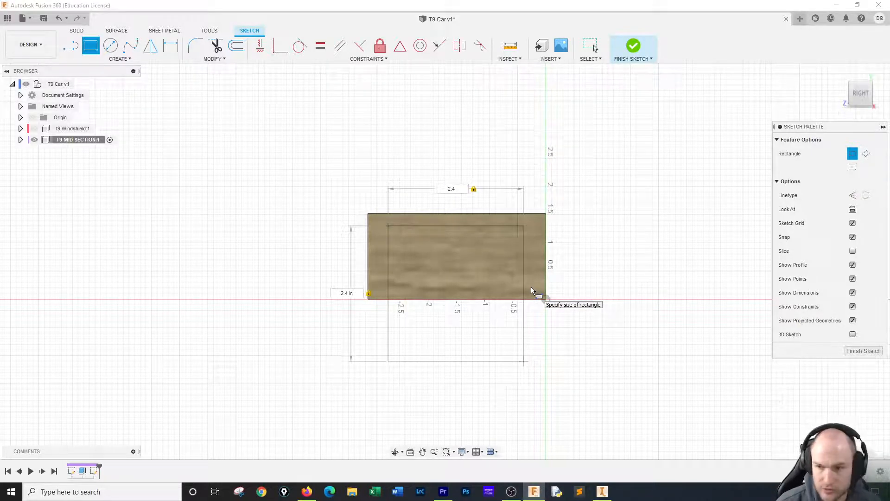
pyautogui.press('Tab')
pyautogui.write('9')
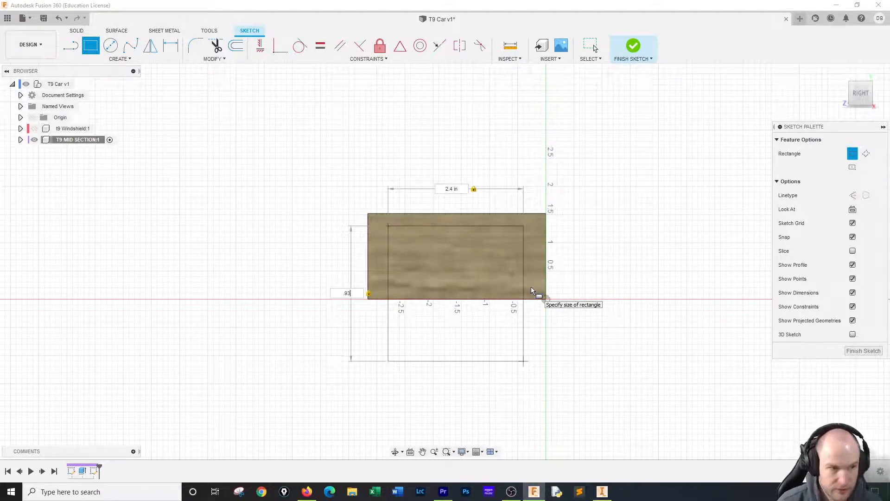
pyautogui.write('3')
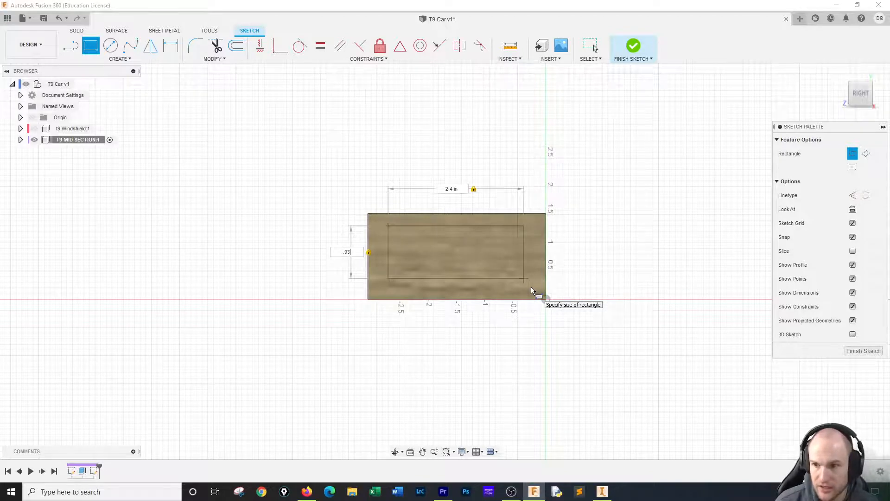
pyautogui.press('Return')
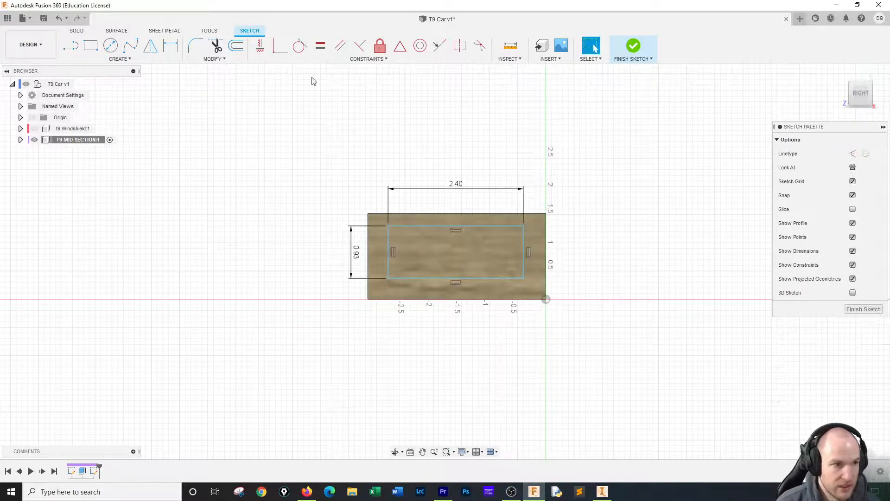
# Dimension the gap between the rectangle's right side and the block's right edge as (3.16-2.4)/2 in to centre it horizontally
pyautogui.click(171, 47)
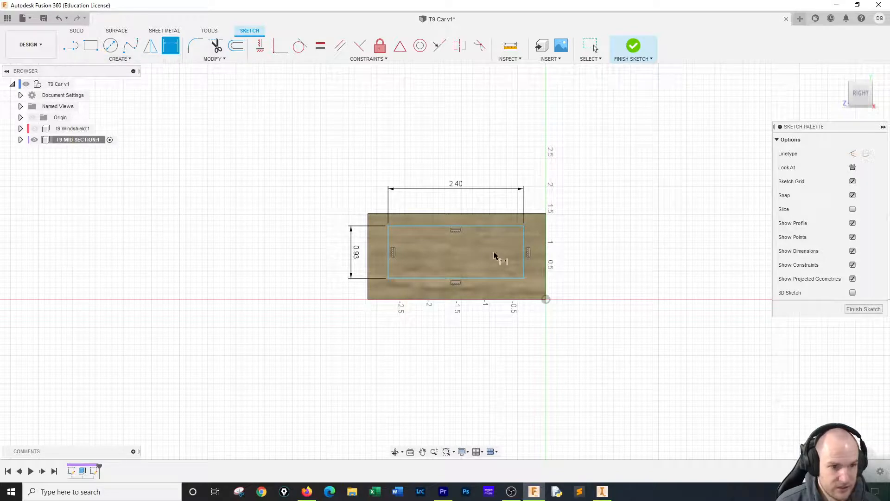
pyautogui.click(524, 252)
pyautogui.click(548, 256)
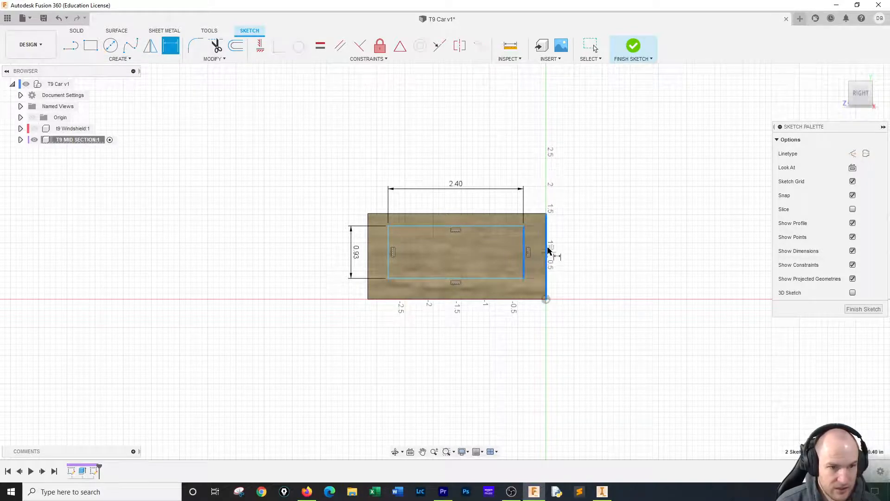
pyautogui.click(533, 163)
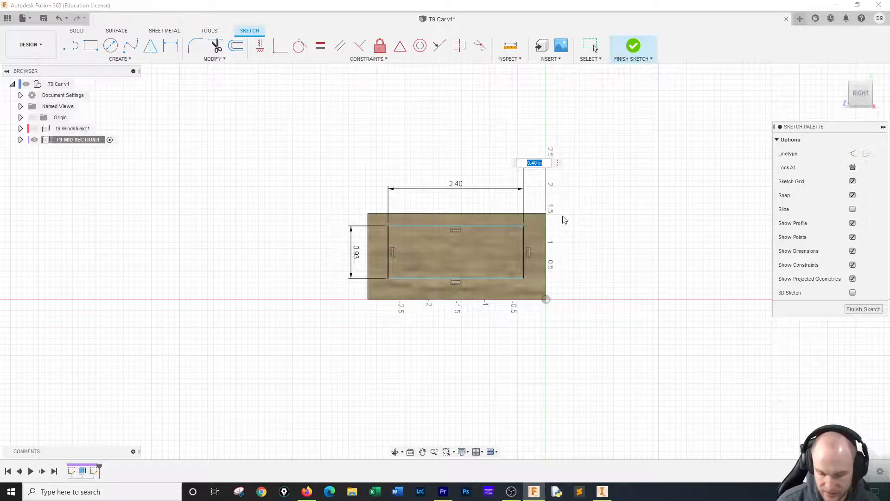
pyautogui.write('3')
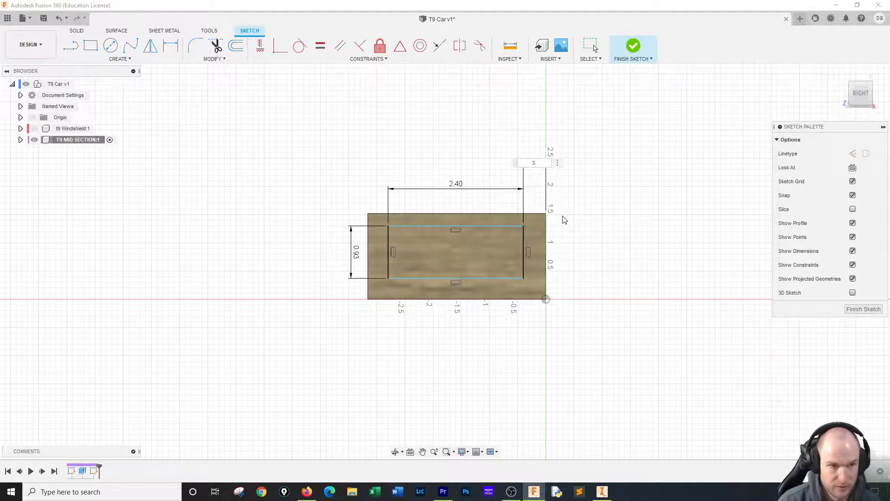
pyautogui.write('.16-')
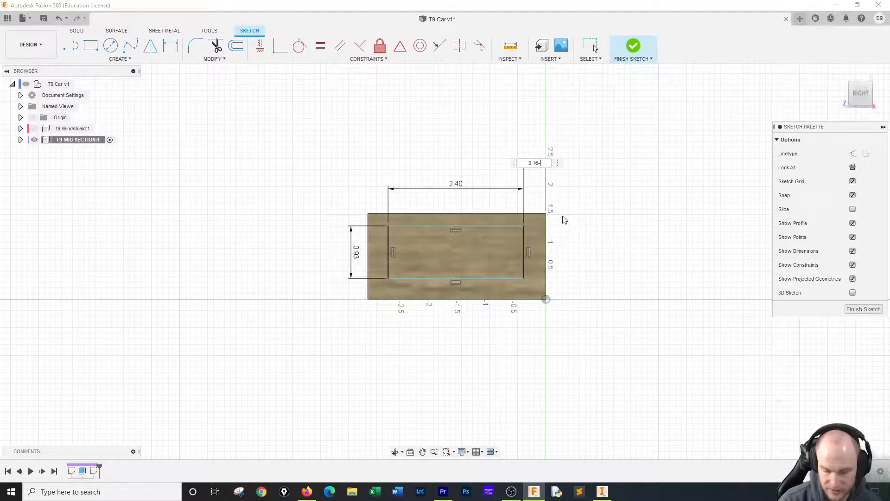
pyautogui.write('2.4')
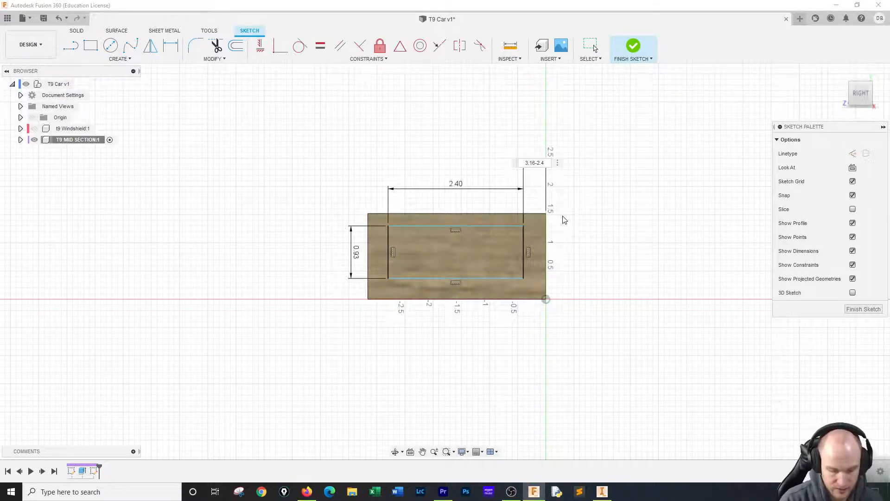
pyautogui.write(')')
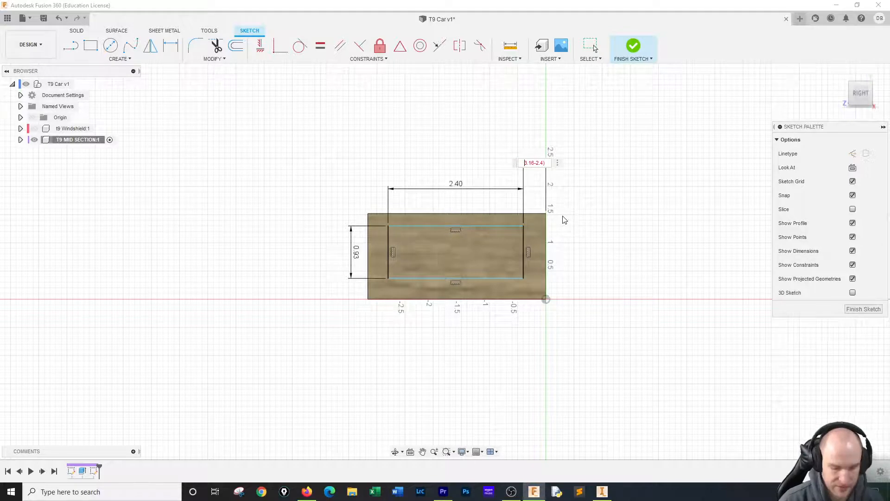
pyautogui.press('Home')
pyautogui.write('(')
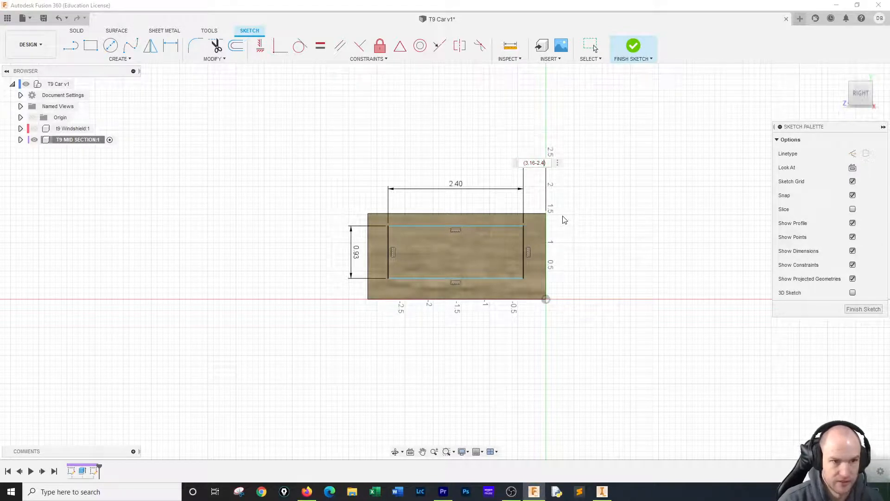
pyautogui.press('End')
pyautogui.write('/2')
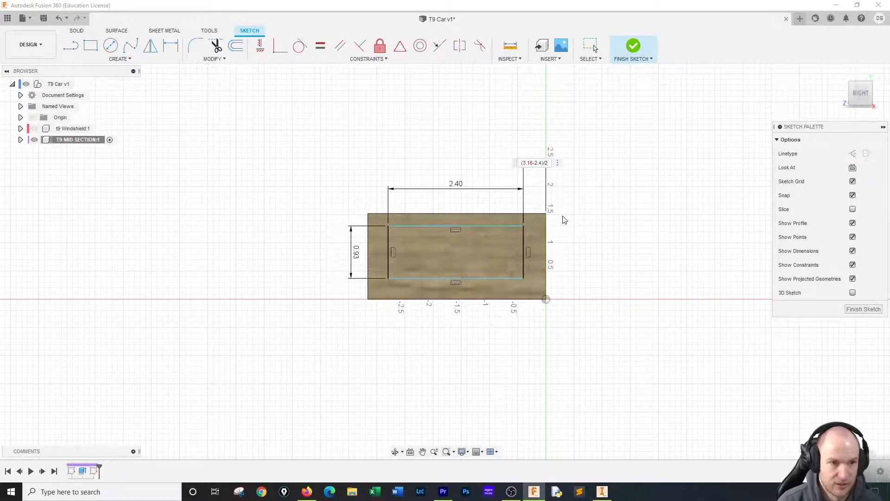
pyautogui.press('Return')
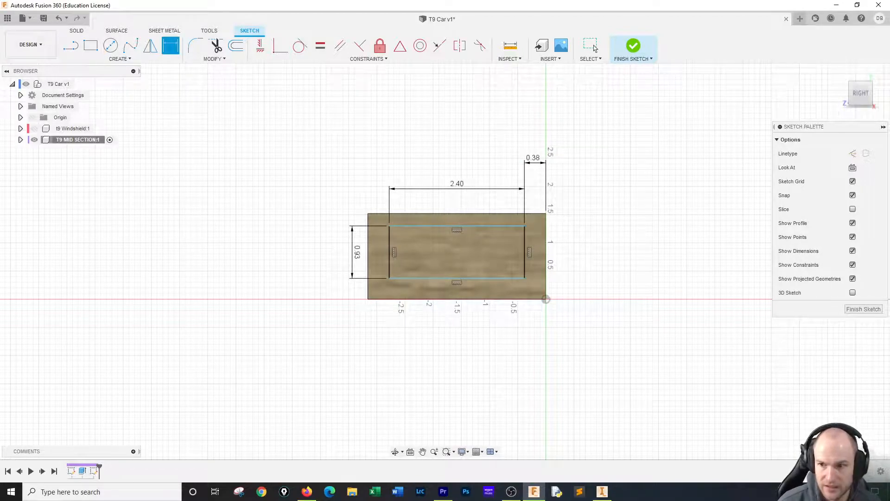
pyautogui.hotkey('alt', 'Tab')
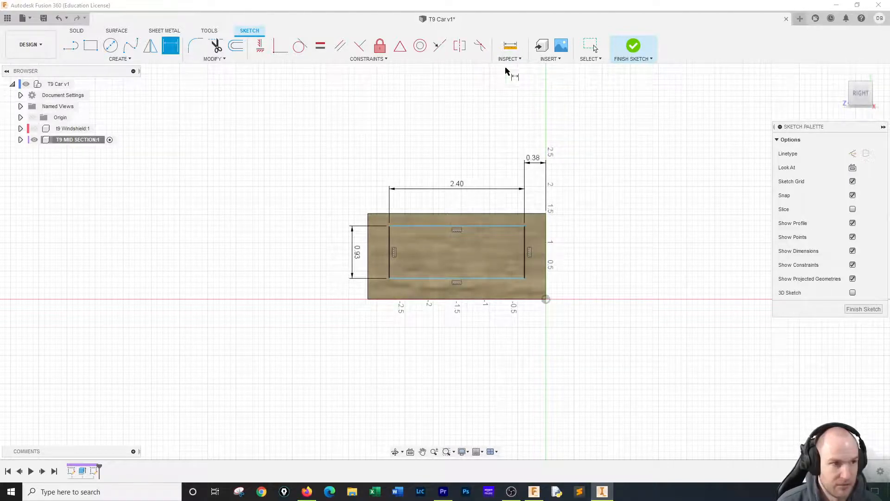
pyautogui.click(171, 46)
pyautogui.click(446, 227)
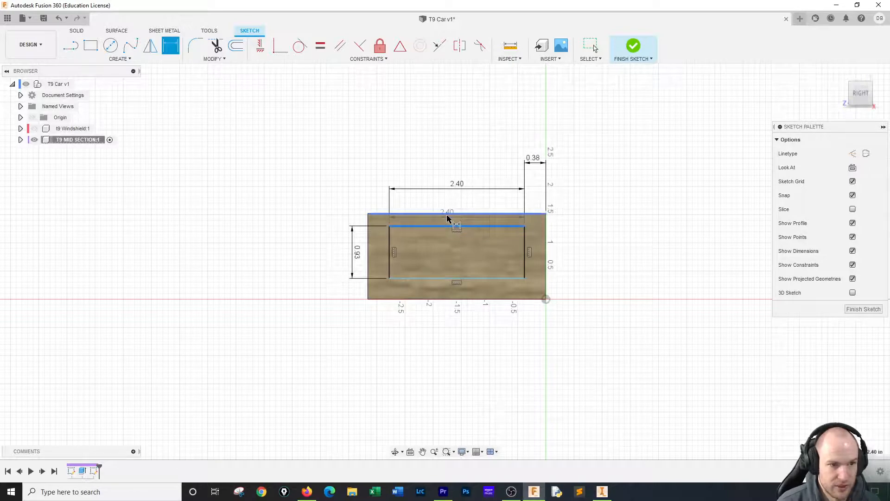
pyautogui.click(450, 214)
pyautogui.click(509, 258)
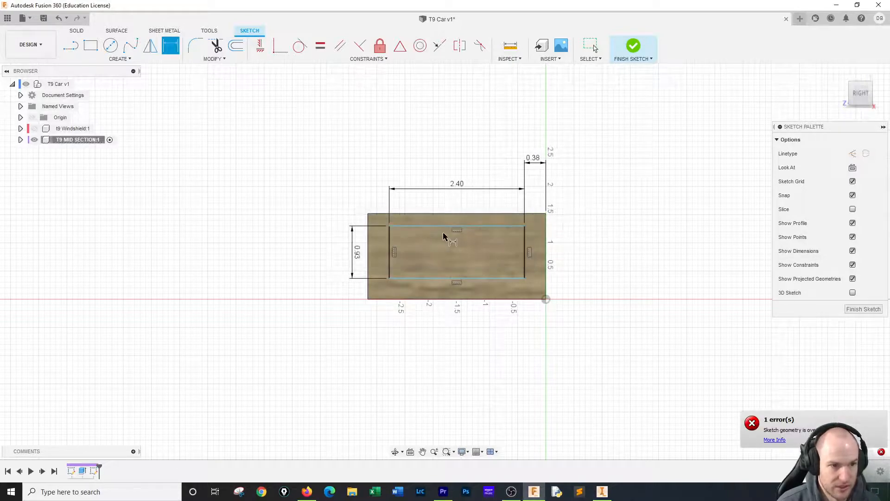
# Dimension the gap between the rectangle's upper side and the block's top edge as 0.295 in
pyautogui.click(437, 226)
pyautogui.click(437, 213)
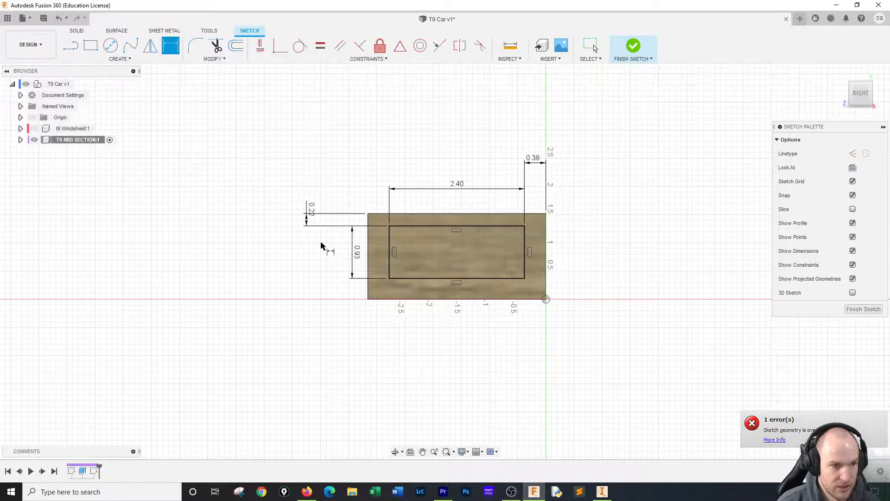
pyautogui.click(305, 225)
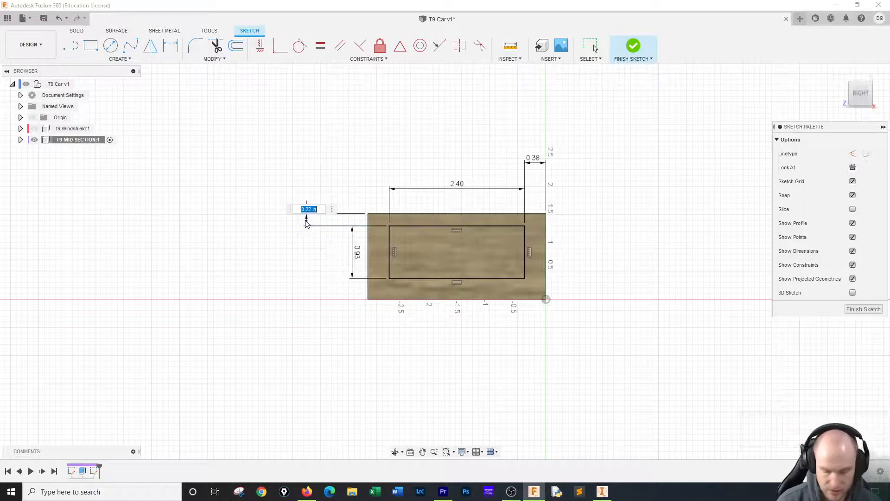
pyautogui.write('295')
pyautogui.press('Return')
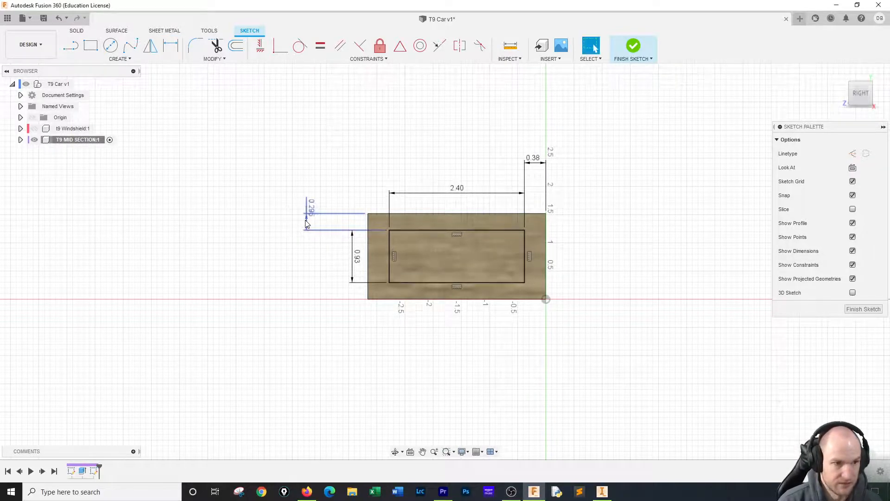
pyautogui.doubleClick(353, 264)
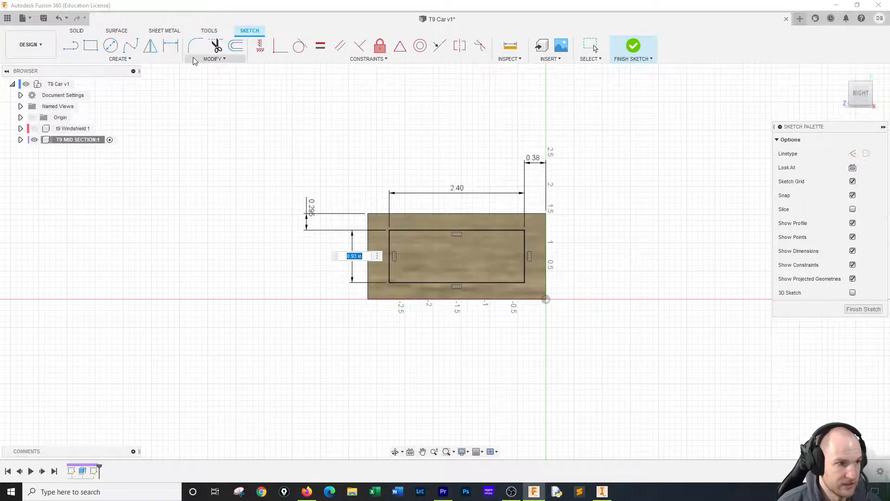
# Round all four corners of the sketched rectangle with 0.20 in fillets and finish the sketch
pyautogui.click(211, 59)
pyautogui.click(199, 69)
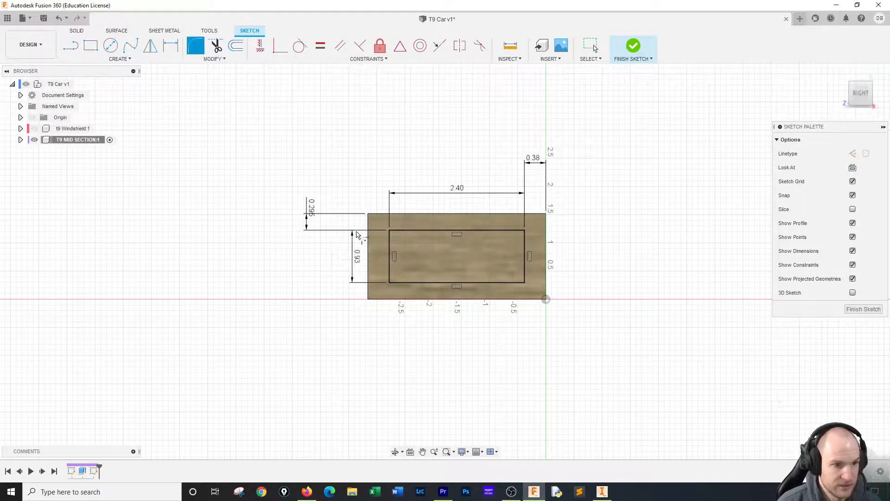
pyautogui.click(389, 230)
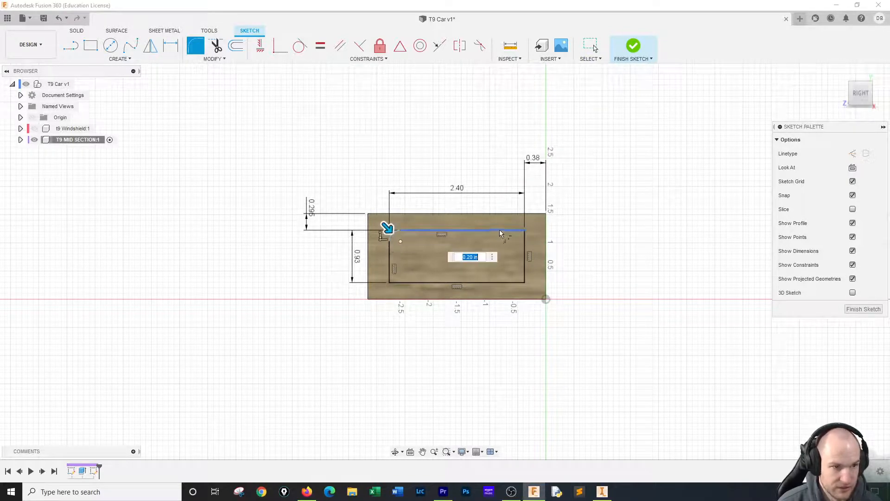
pyautogui.click(524, 231)
pyautogui.click(524, 282)
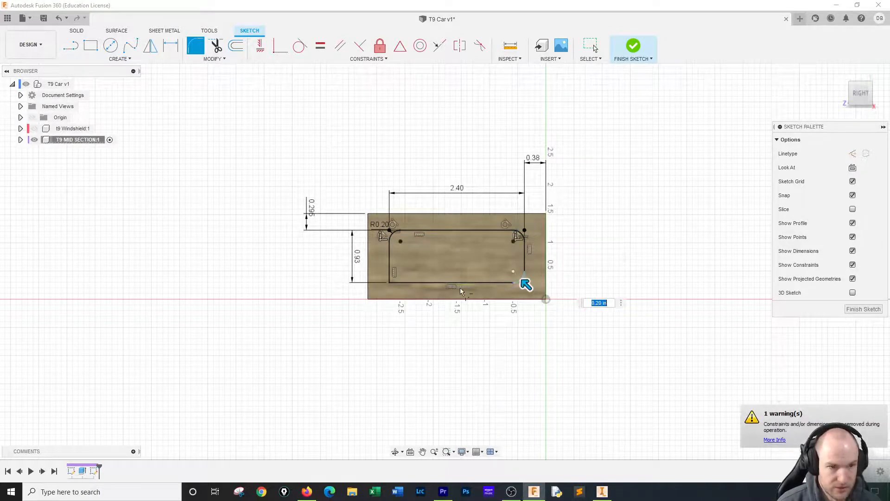
pyautogui.click(390, 282)
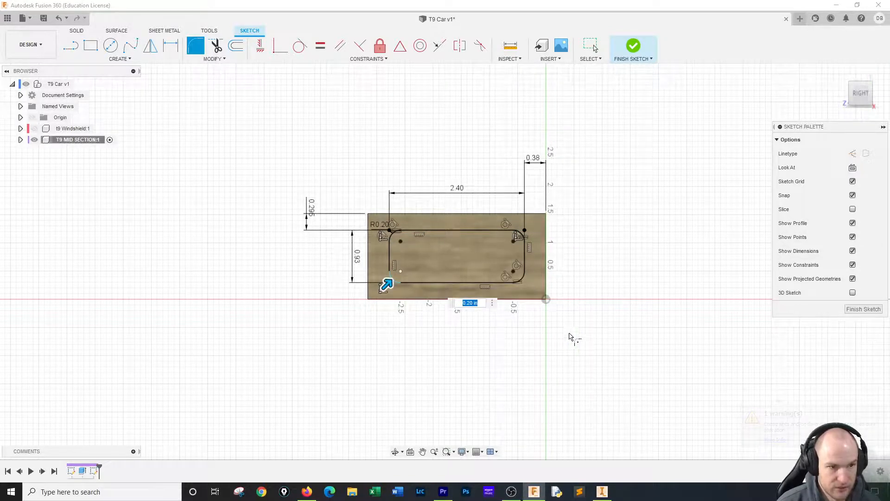
pyautogui.press('Return')
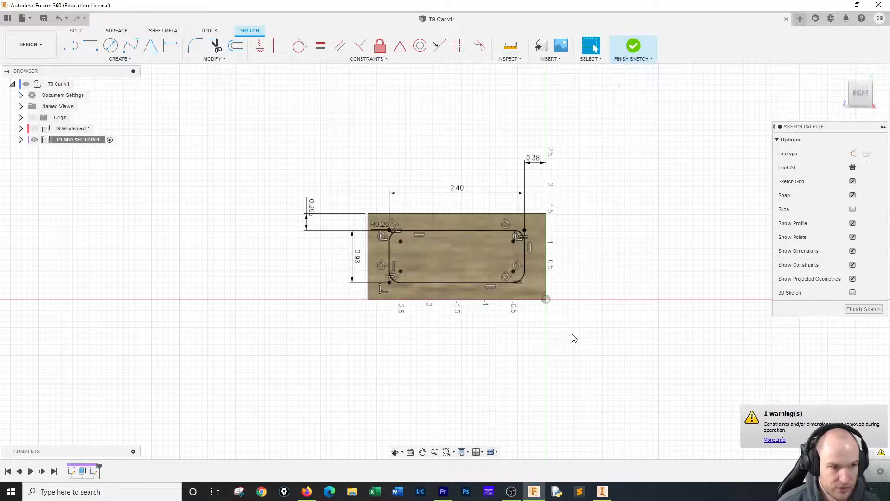
pyautogui.click(633, 45)
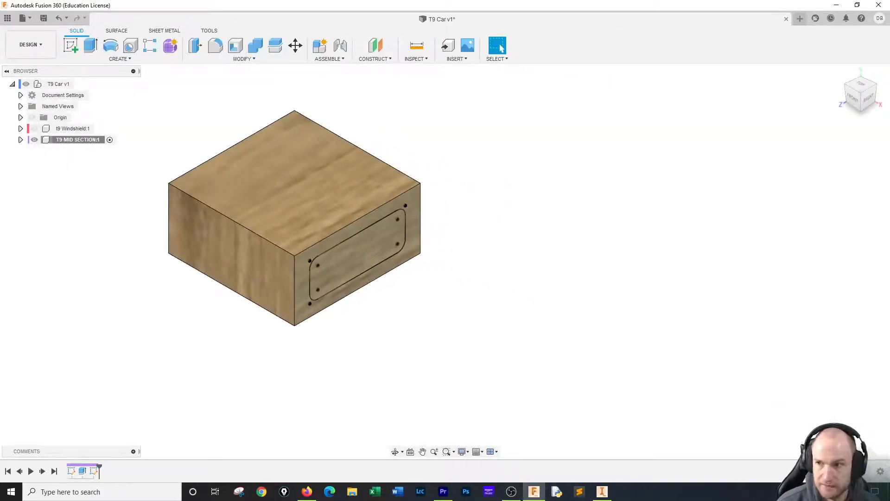
# Extrude the rounded rectangle profile as a cut 0.5 in deep into the block's right face
pyautogui.hotkey('alt', 'Tab')
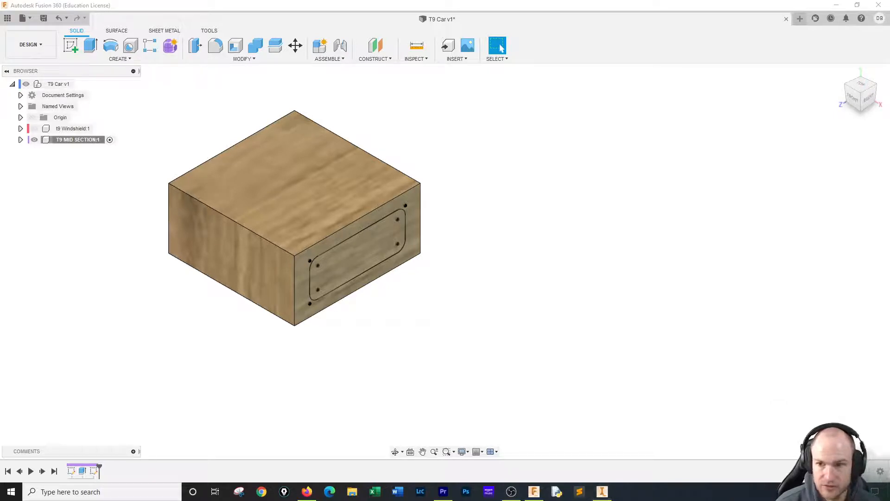
pyautogui.click(90, 45)
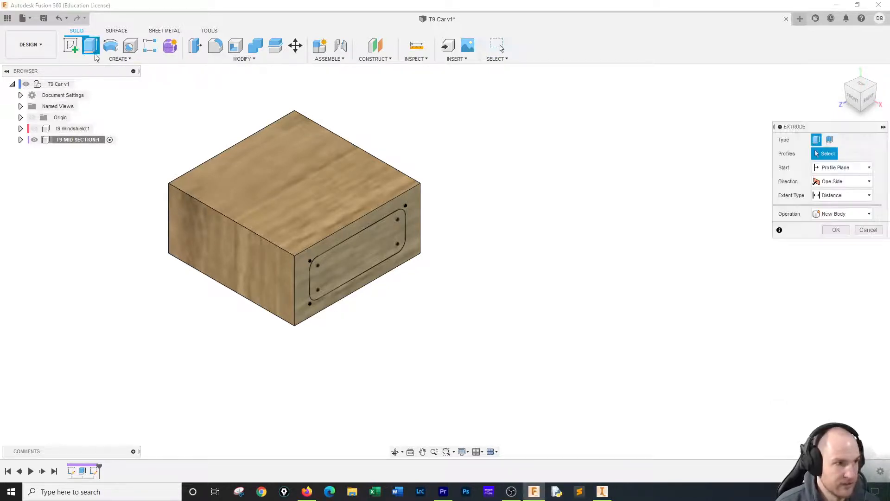
pyautogui.click(376, 250)
pyautogui.moveTo(365, 257); pyautogui.dragTo(353, 250)
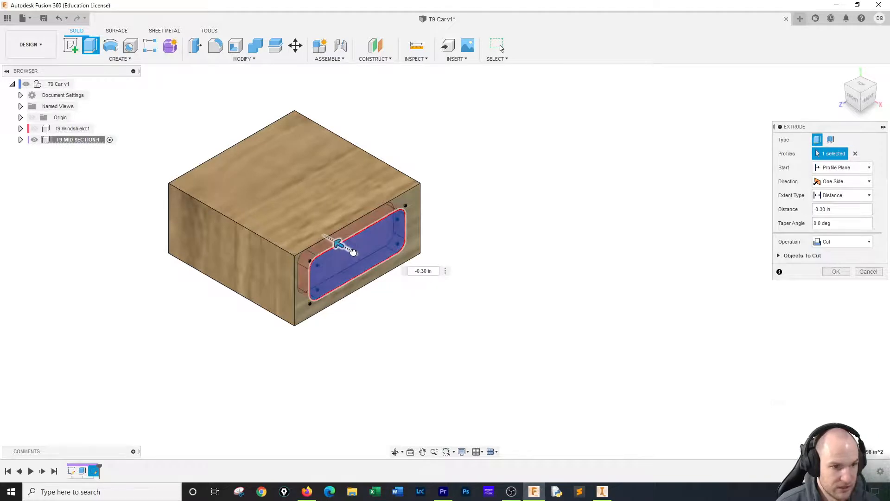
pyautogui.write('-')
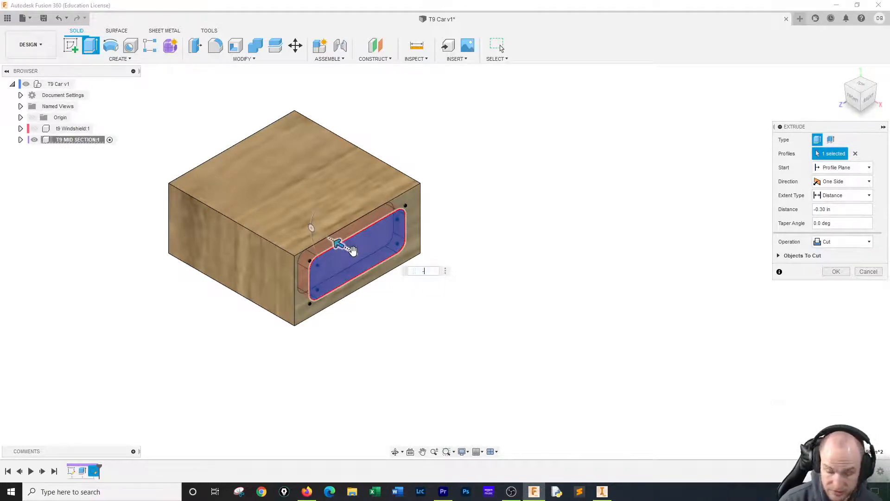
pyautogui.write('0.5')
pyautogui.press('Return')
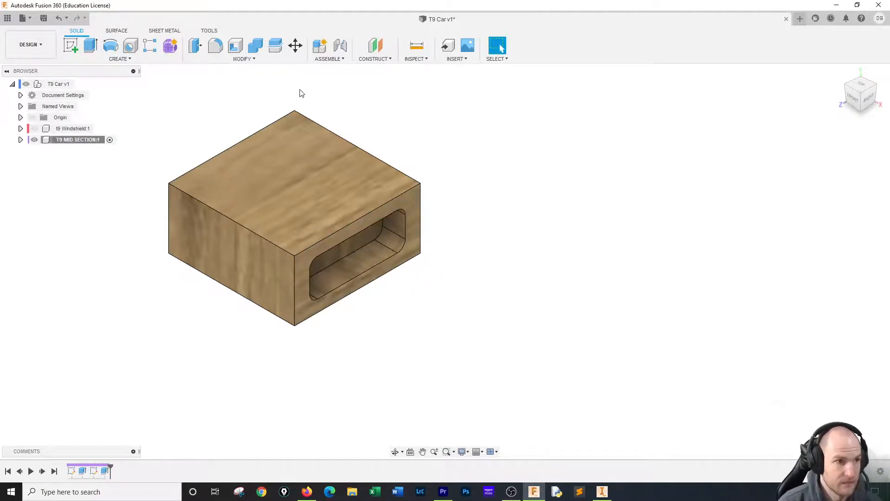
# Create an offset plane from the block's right face at a distance of -3.16/2 in, through the middle of the block
pyautogui.click(376, 45)
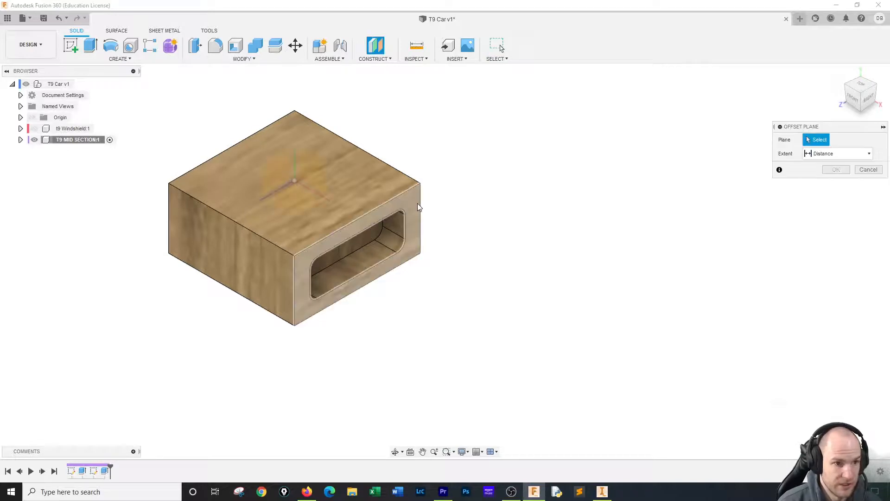
pyautogui.click(364, 278)
pyautogui.moveTo(360, 277); pyautogui.dragTo(306, 228)
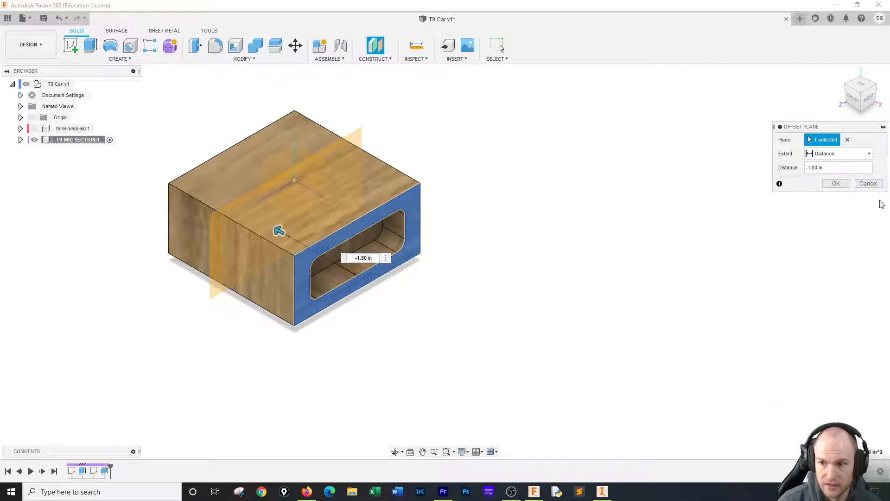
pyautogui.click(376, 258)
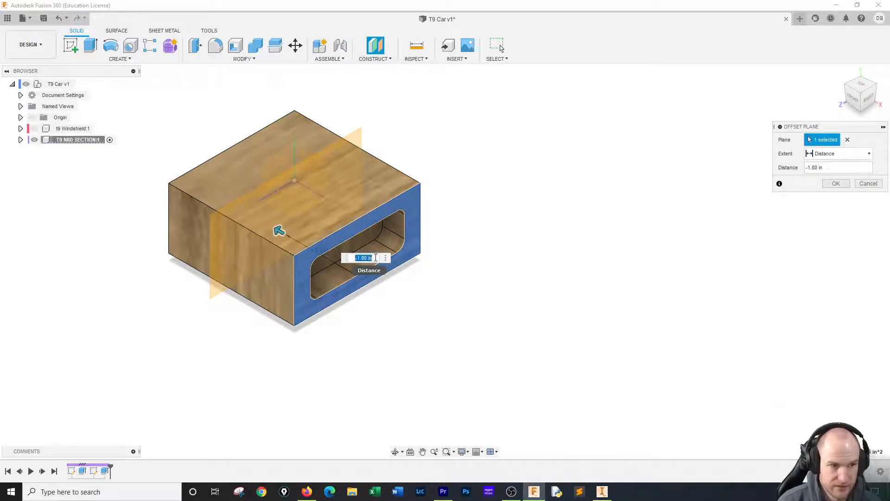
pyautogui.press('BackSpace')
pyautogui.write('-3.16/25')
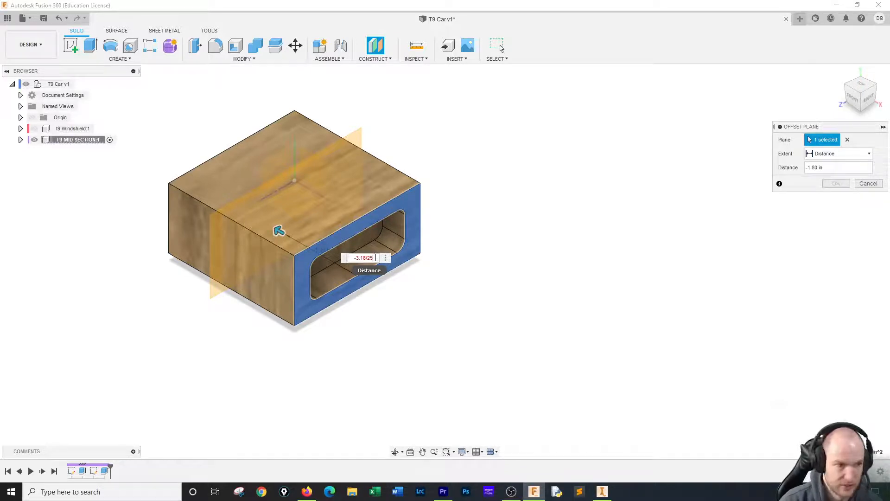
pyautogui.press('Return')
pyautogui.press('BackSpace')
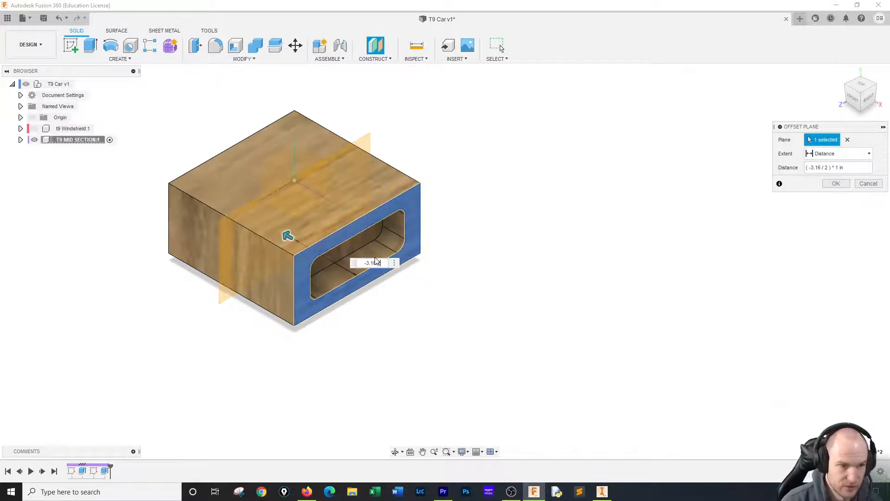
pyautogui.press('Return')
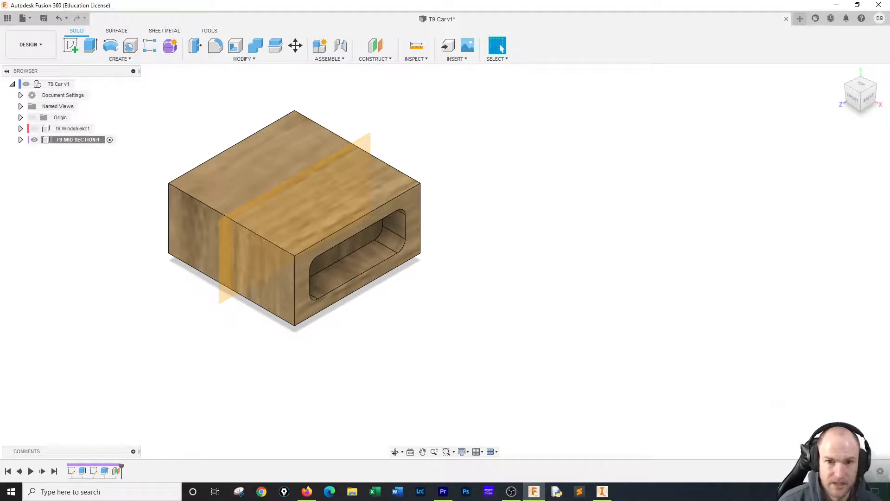
# Mirror the rounded pocket cut across the offset mid plane onto the opposite side of the block
pyautogui.click(128, 62)
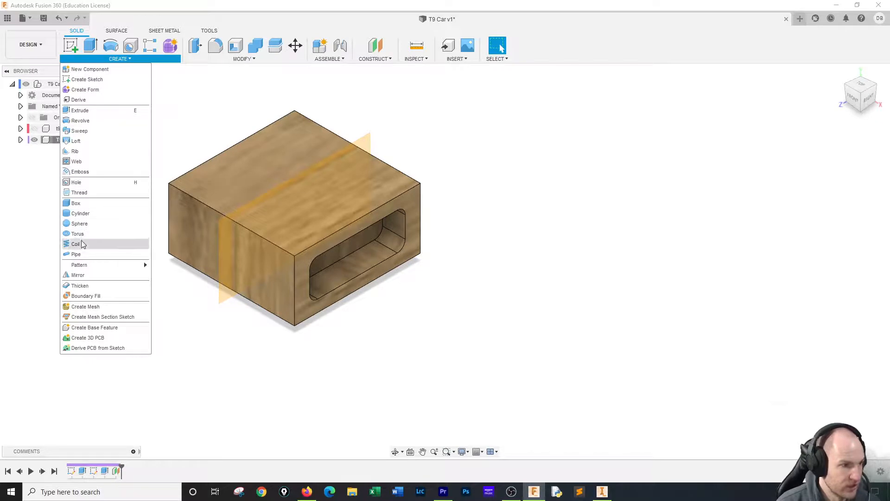
pyautogui.click(79, 278)
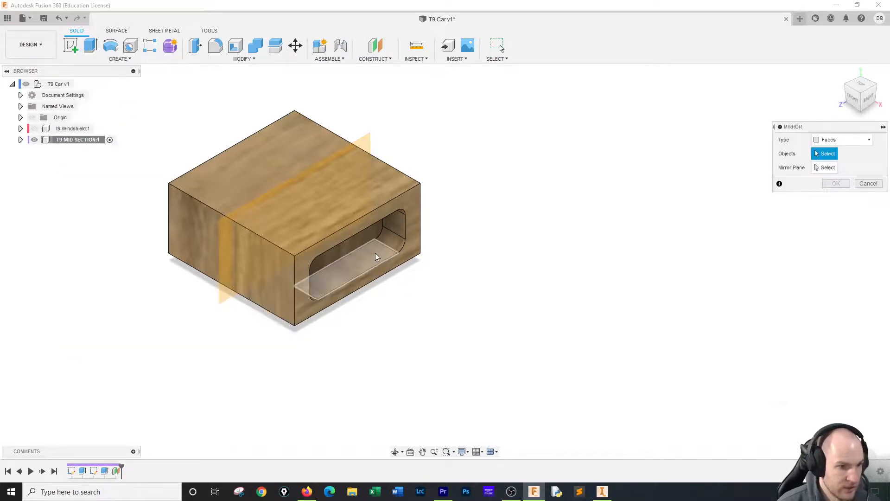
pyautogui.click(21, 140)
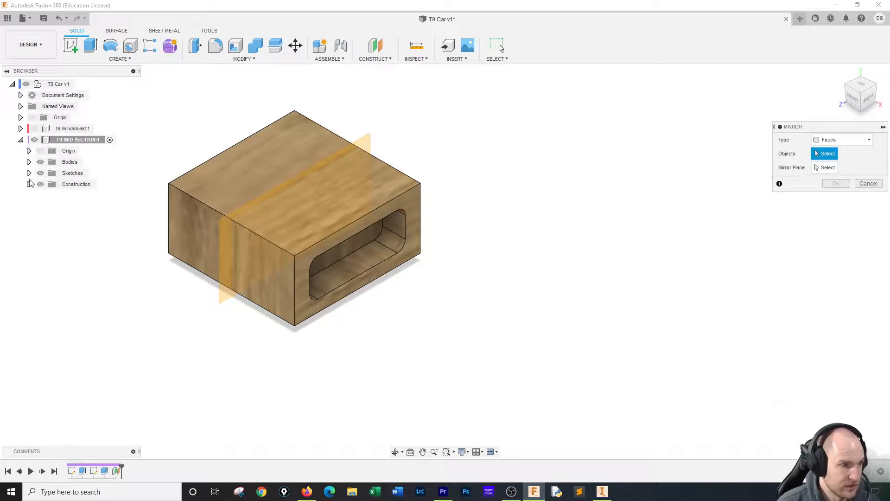
pyautogui.click(105, 470)
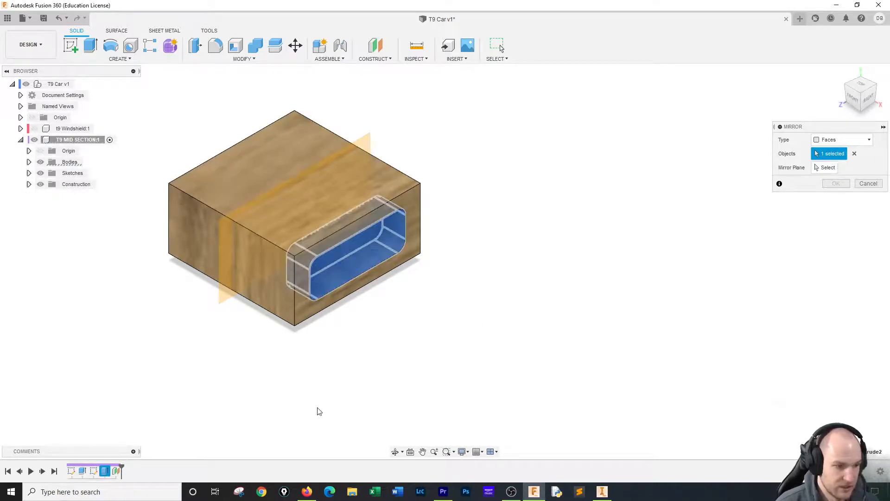
pyautogui.click(826, 167)
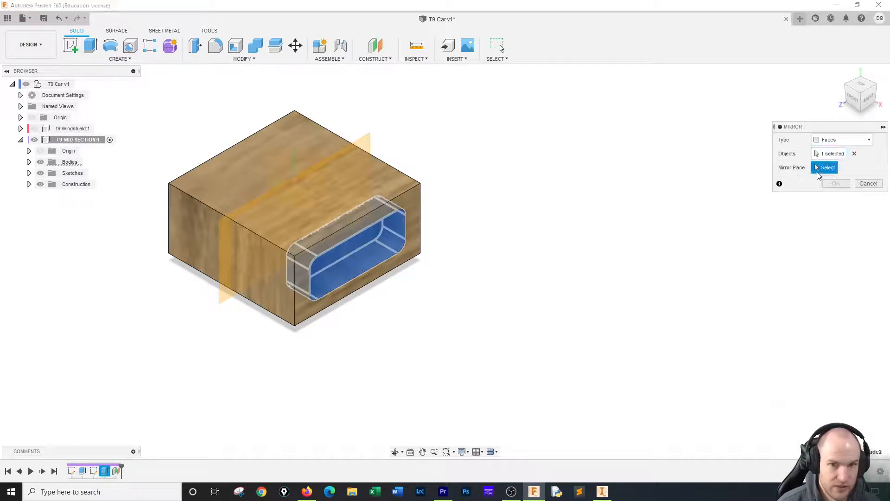
pyautogui.click(364, 140)
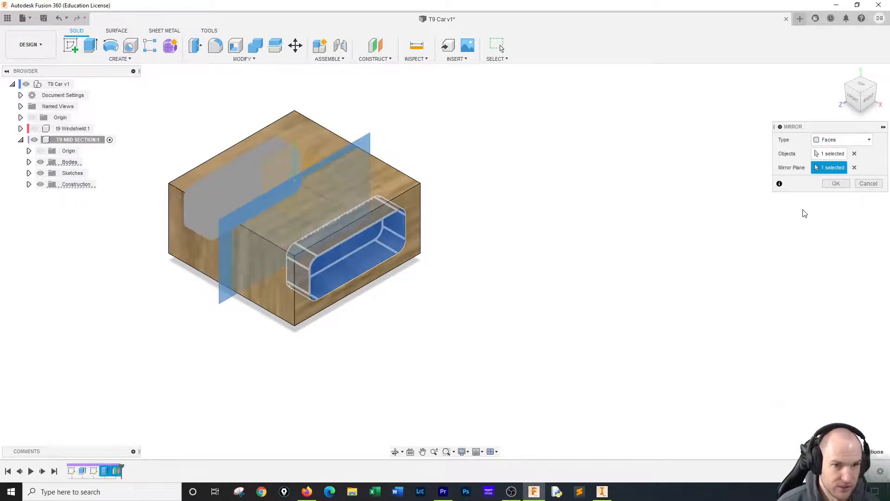
pyautogui.click(836, 183)
pyautogui.click(872, 83)
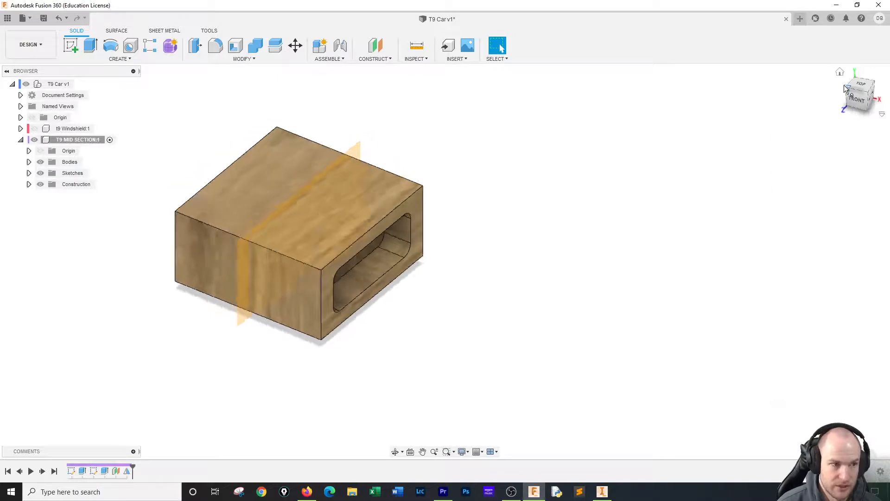
pyautogui.click(877, 88)
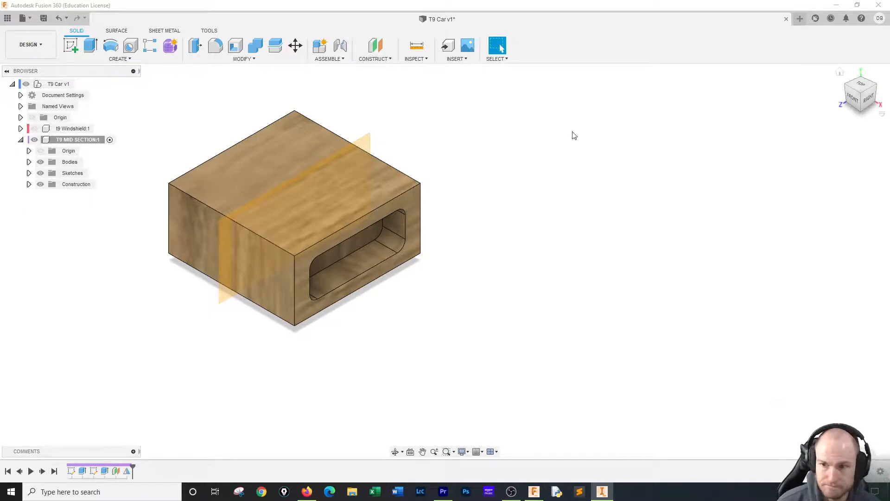
# Start a sketch on the block's top face and draw a two-point rectangle about 1.6 in wide and 1.9 in tall inside it
pyautogui.click(75, 46)
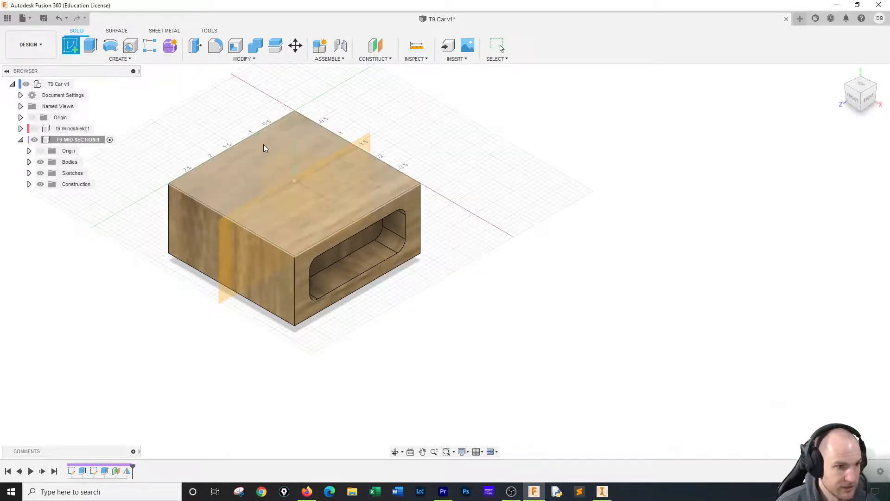
pyautogui.click(284, 167)
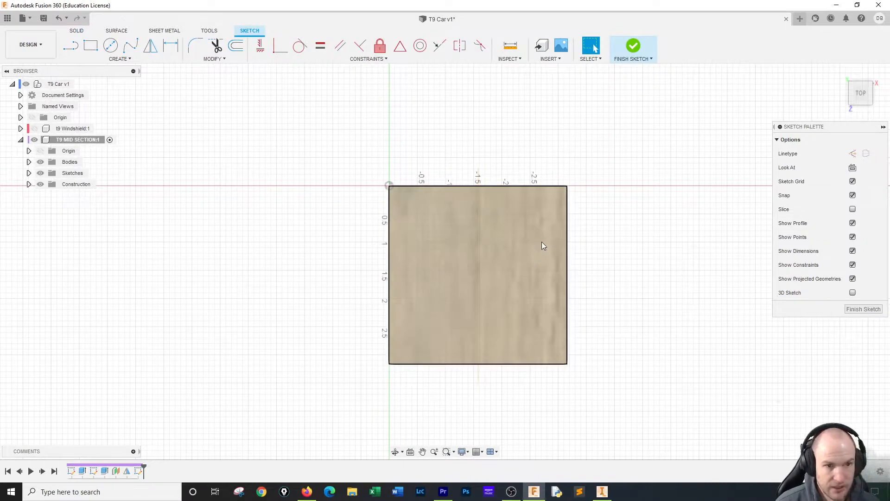
pyautogui.click(90, 45)
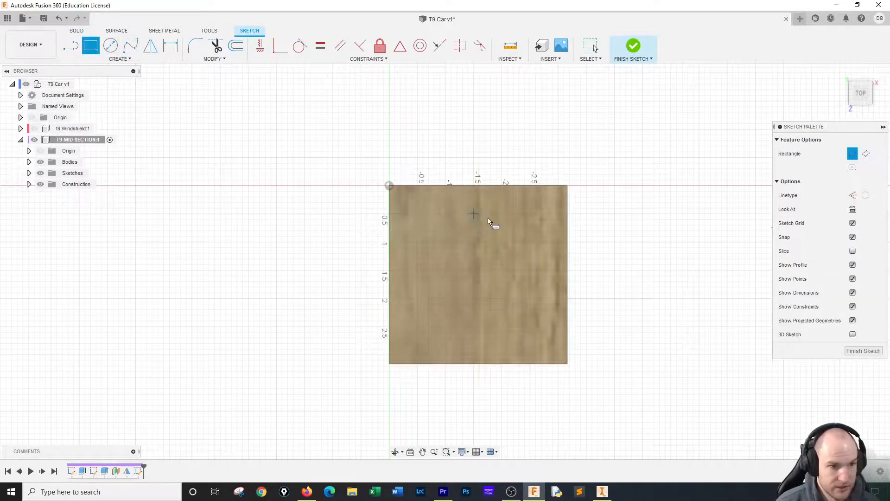
pyautogui.click(524, 219)
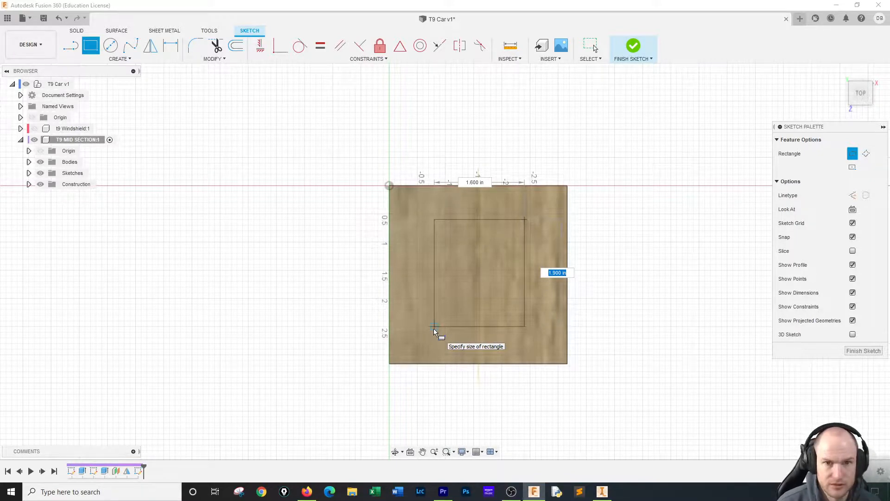
pyautogui.click(434, 327)
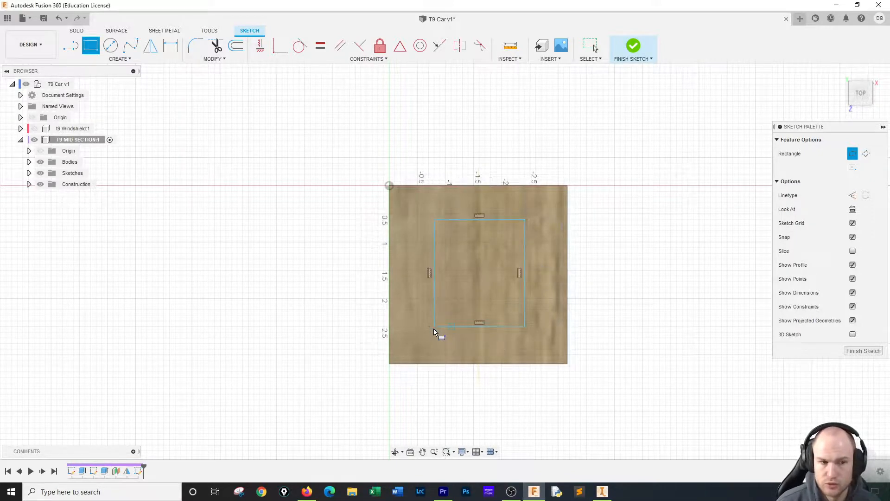
# Dimension the rectangle's long side as 1.98 in
pyautogui.click(875, 86)
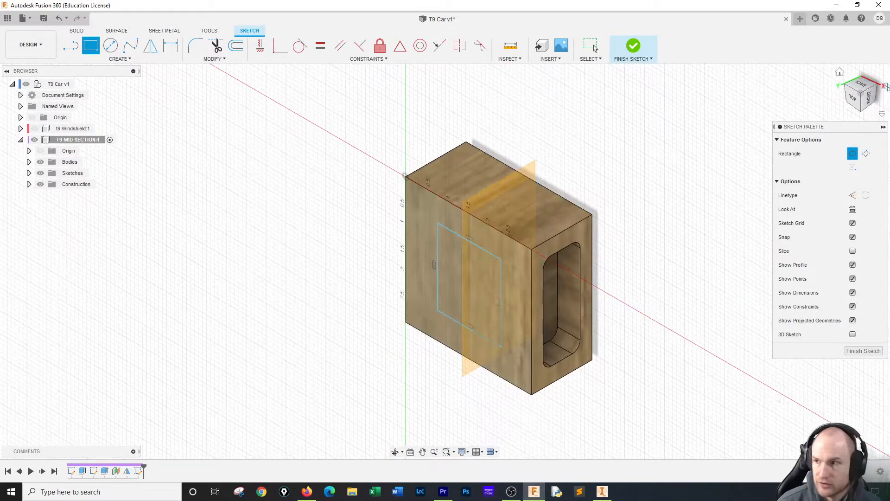
pyautogui.hotkey('alt', 'Tab')
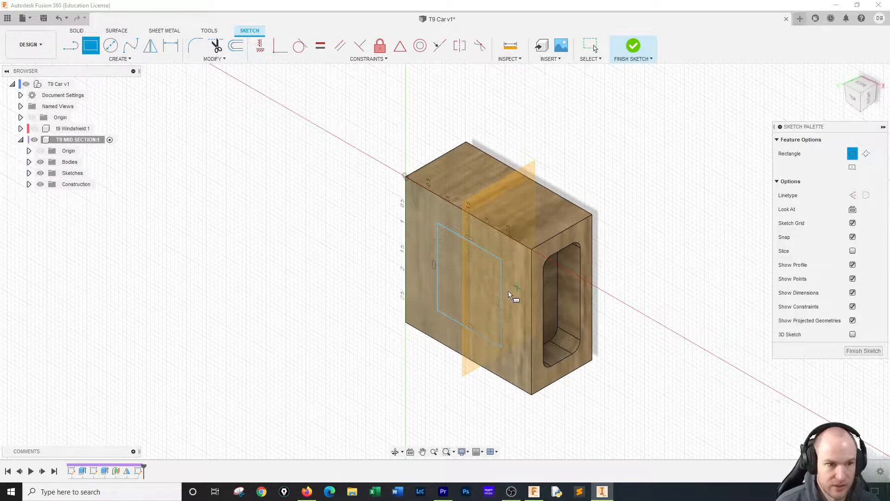
pyautogui.press('d')
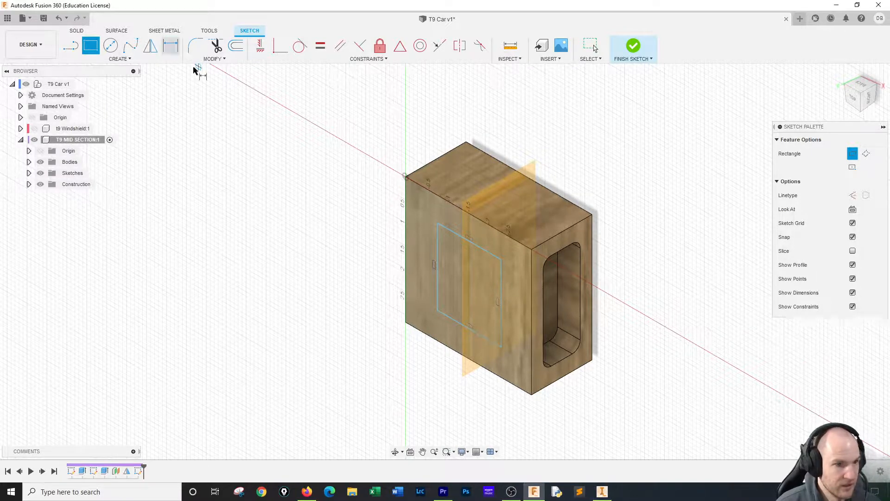
pyautogui.click(501, 295)
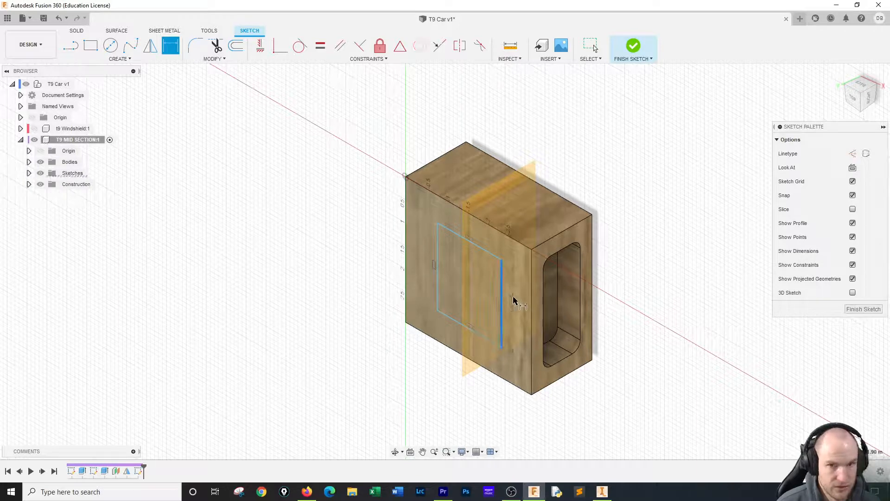
pyautogui.click(515, 301)
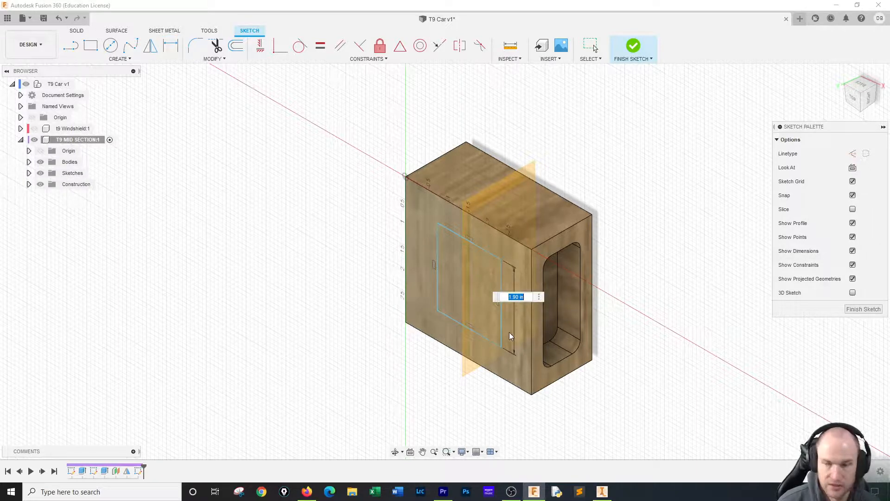
pyautogui.write('1')
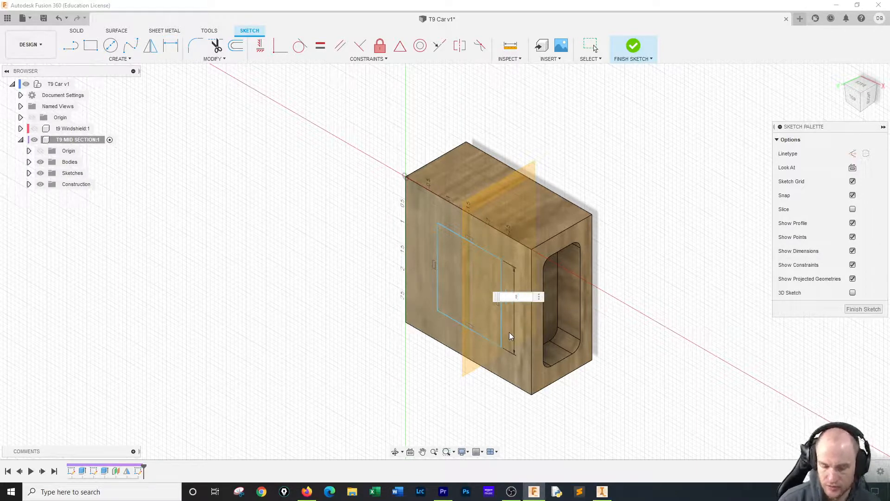
pyautogui.write('.98')
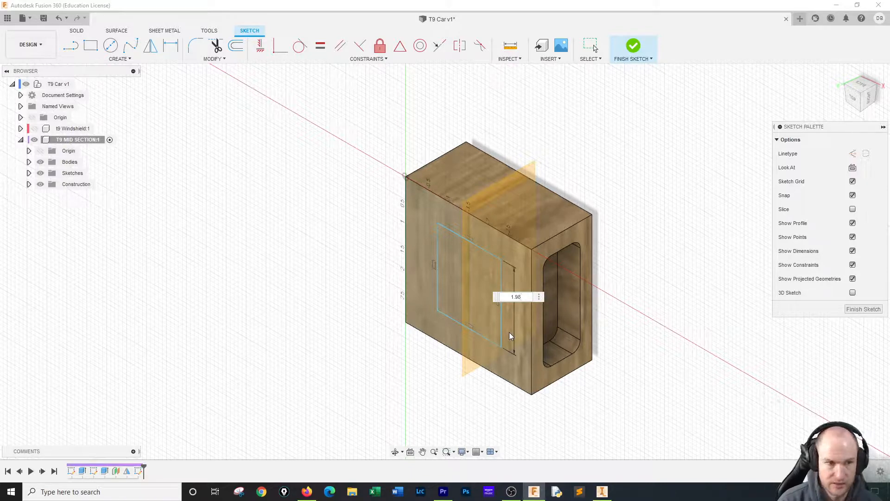
pyautogui.press('Return')
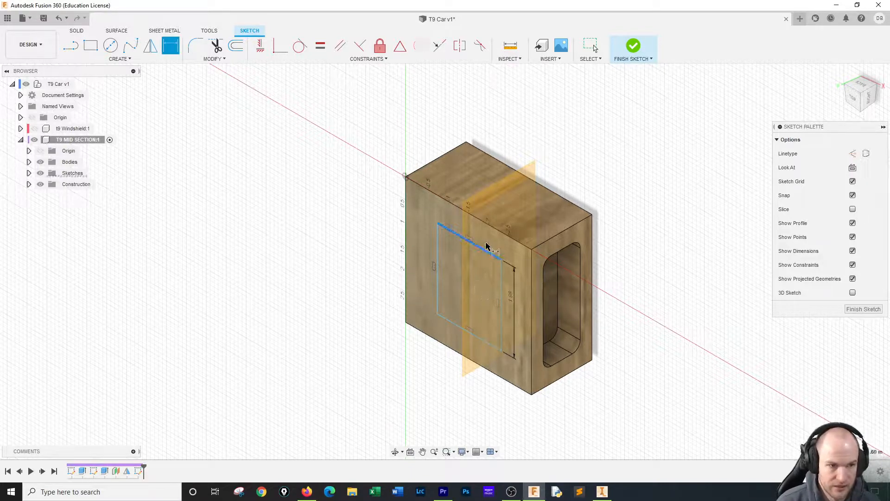
# Dimension the rectangle's short side as 1.59 in
pyautogui.click(486, 246)
pyautogui.click(487, 245)
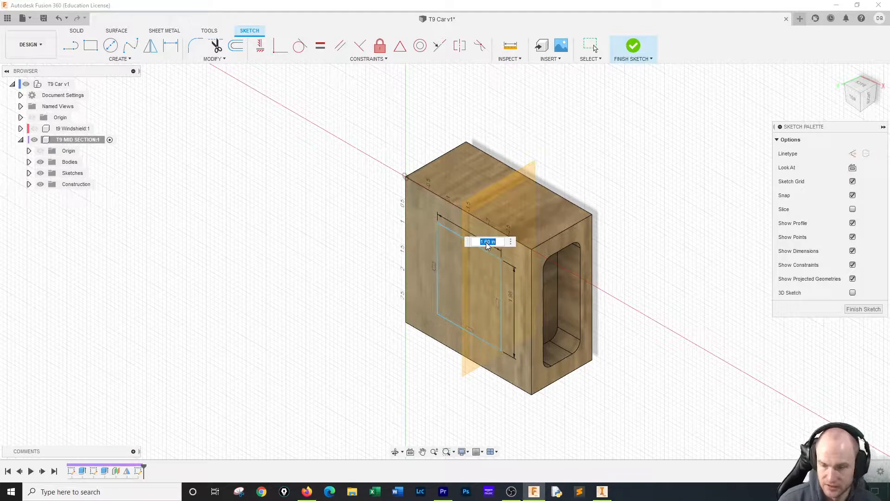
pyautogui.press('BackSpace')
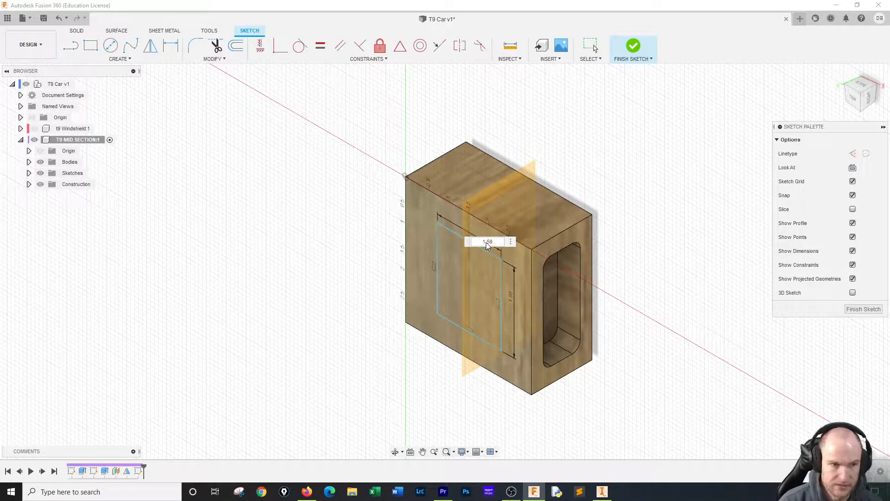
pyautogui.press('Return')
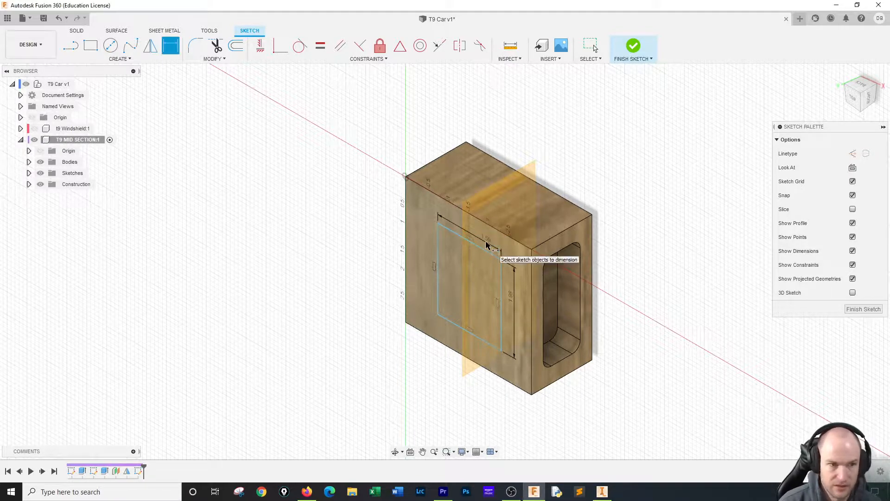
# Dimension the gap between the rectangle's upper side and the block's upper edge as 0.59 in
pyautogui.click(860, 86)
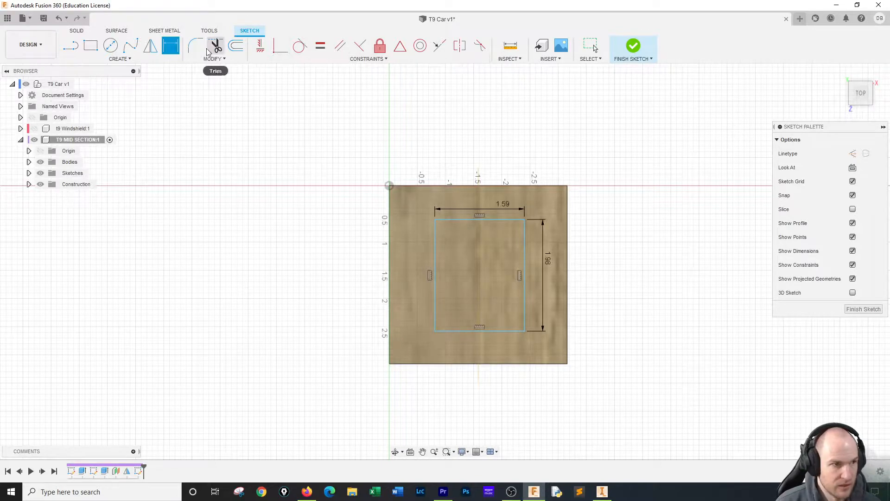
pyautogui.click(489, 220)
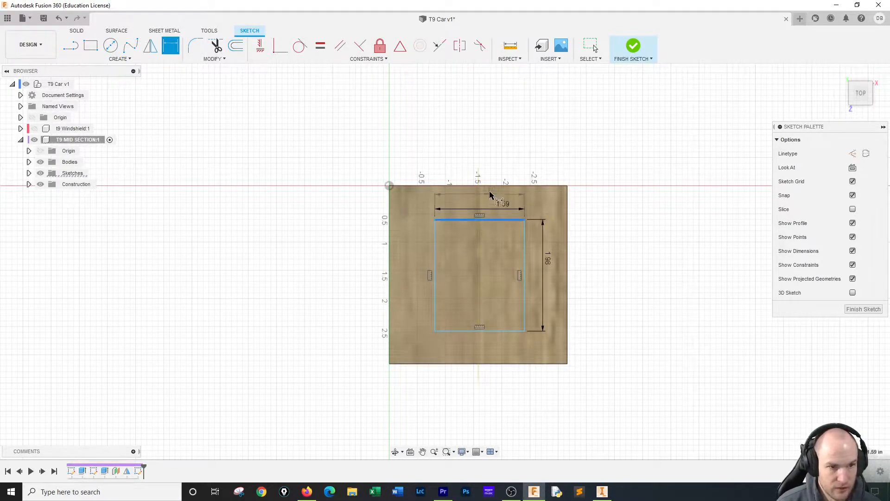
pyautogui.click(489, 187)
pyautogui.click(636, 202)
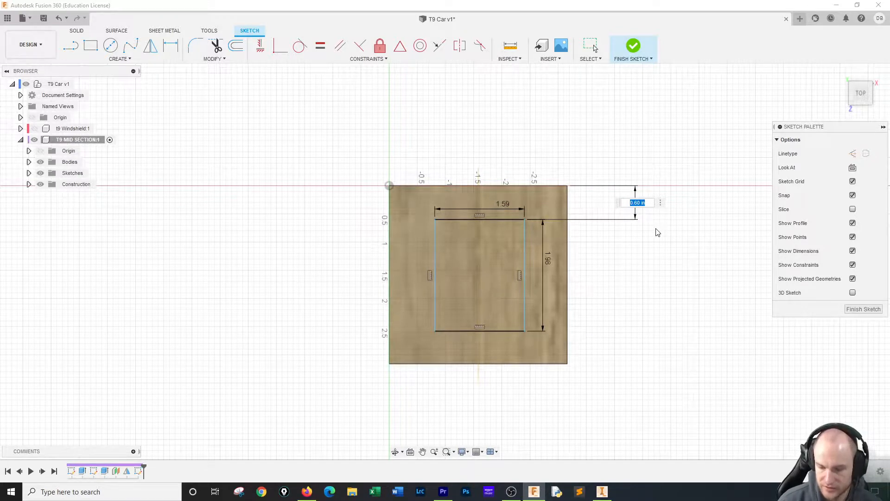
pyautogui.press('BackSpace')
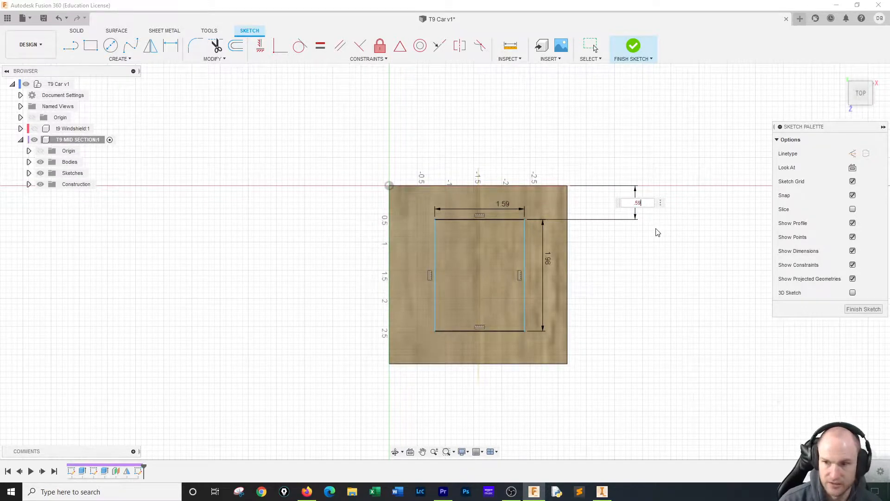
pyautogui.press('Return')
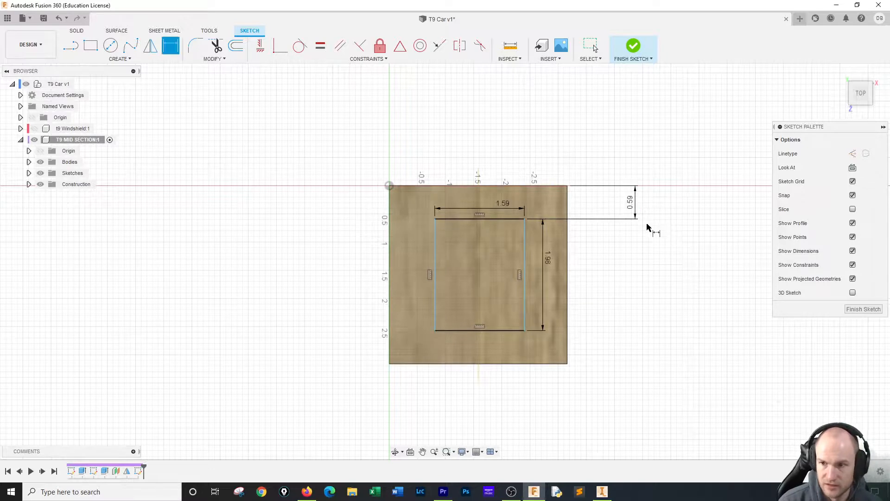
pyautogui.click(526, 290)
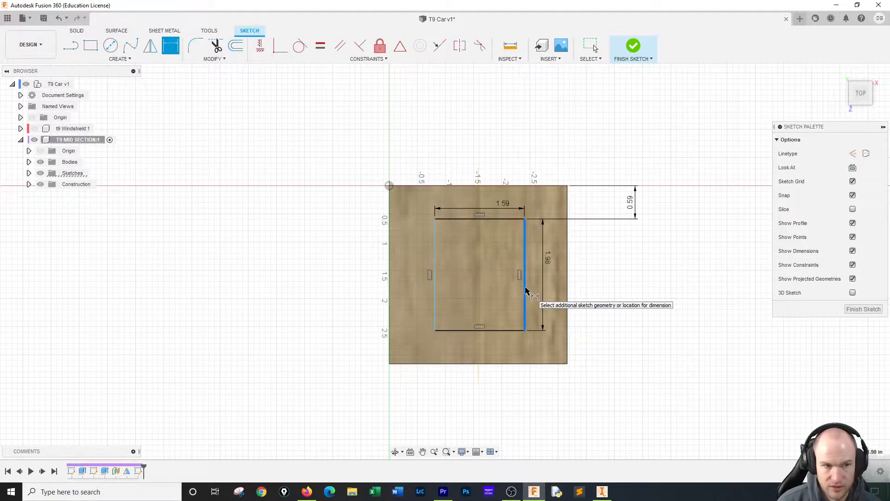
pyautogui.rightClick(525, 289)
pyautogui.click(478, 288)
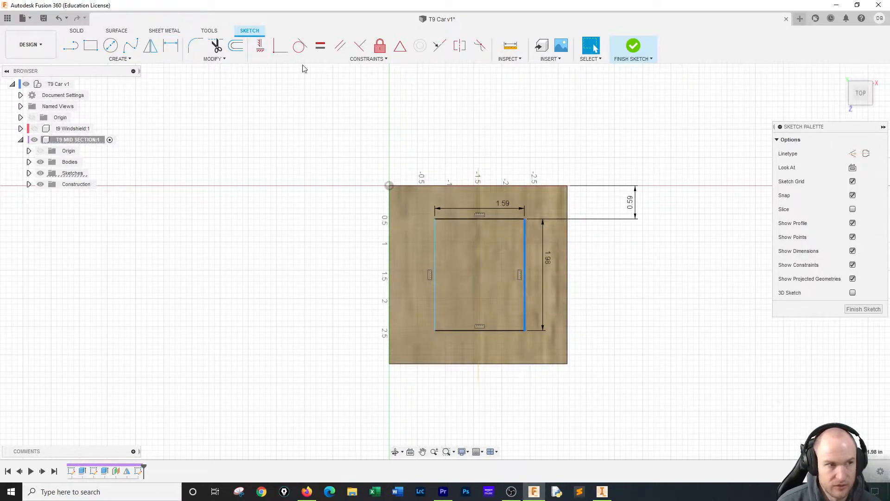
# Dimension the gap between the rectangle's left side and the block's left edge as 0.81 in
pyautogui.click(436, 273)
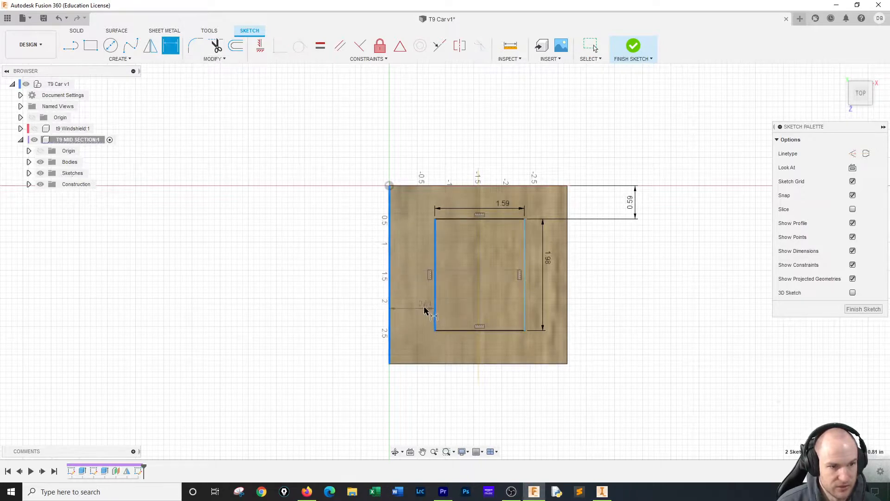
pyautogui.click(410, 312)
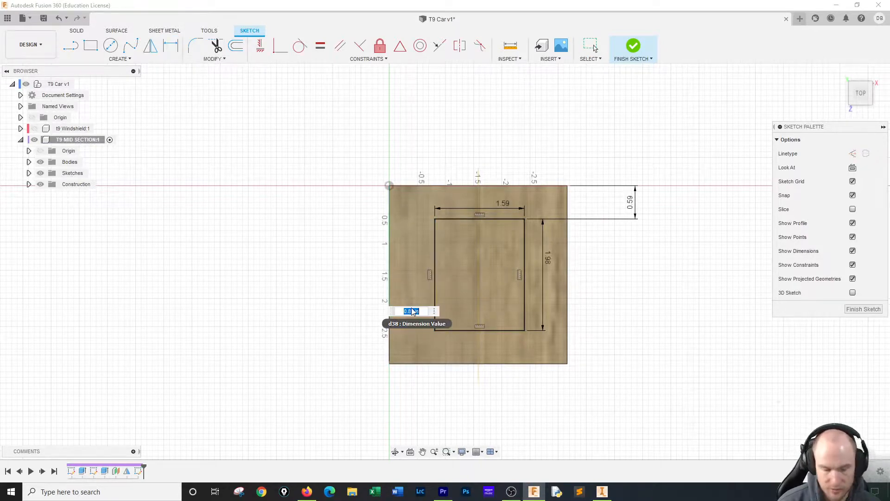
pyautogui.press('Return')
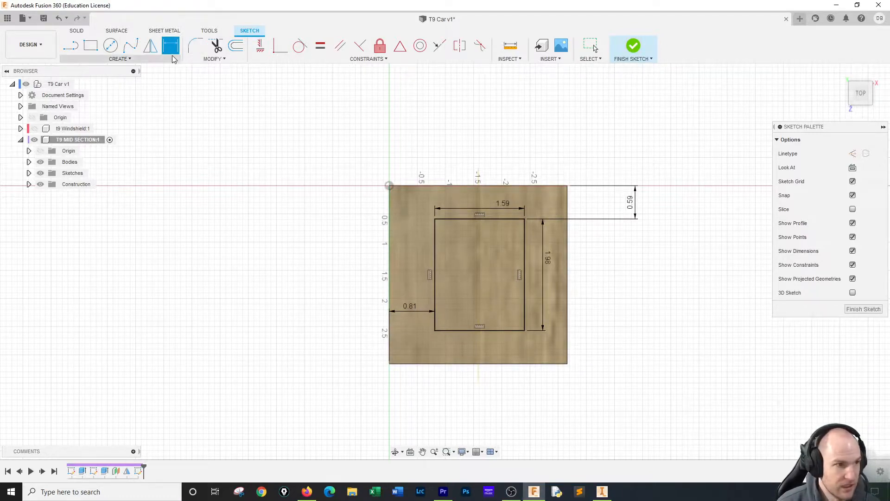
# Fillet all four corners of the top-face rectangle with a 0.2 in radius and finish the sketch
pyautogui.click(212, 59)
pyautogui.click(204, 69)
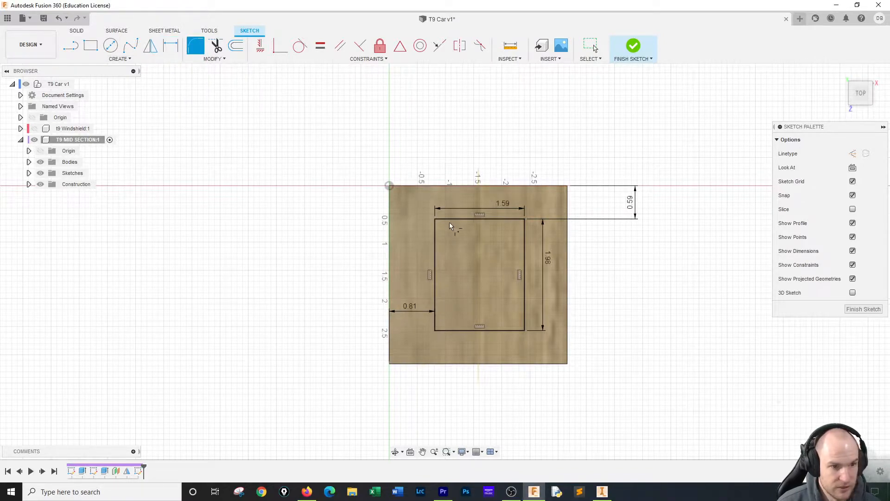
pyautogui.click(435, 220)
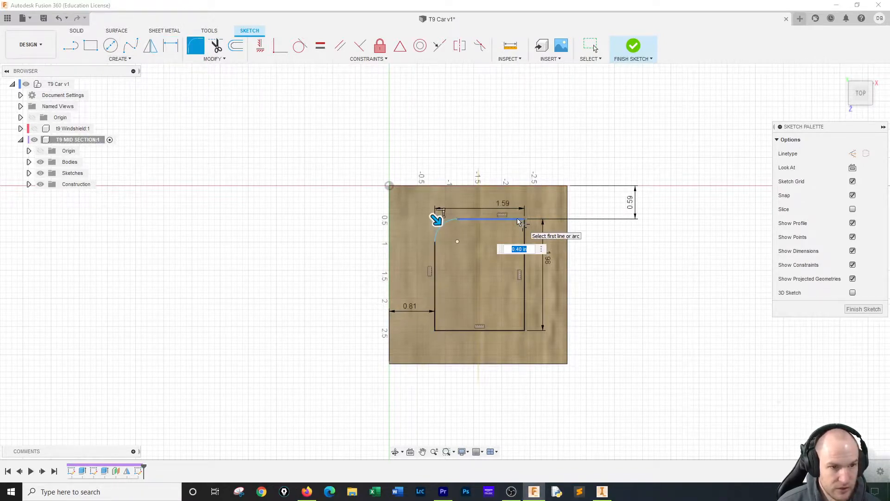
pyautogui.click(518, 222)
pyautogui.click(526, 244)
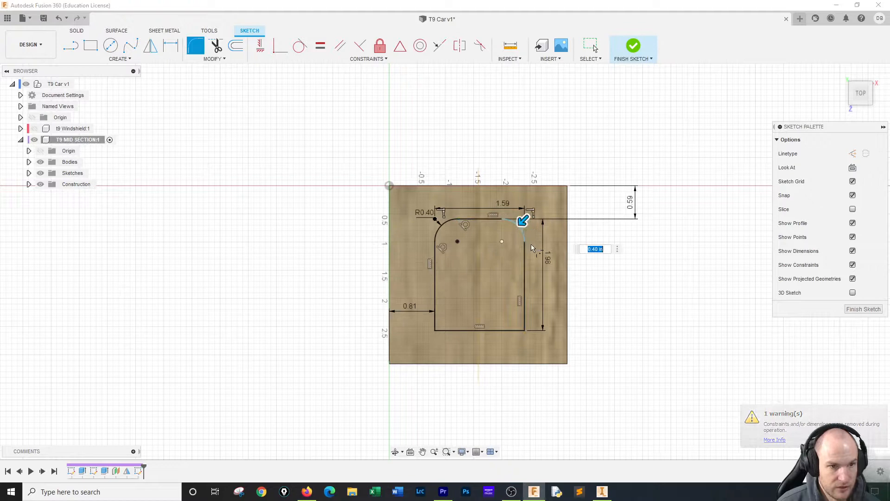
pyautogui.click(526, 300)
pyautogui.click(512, 331)
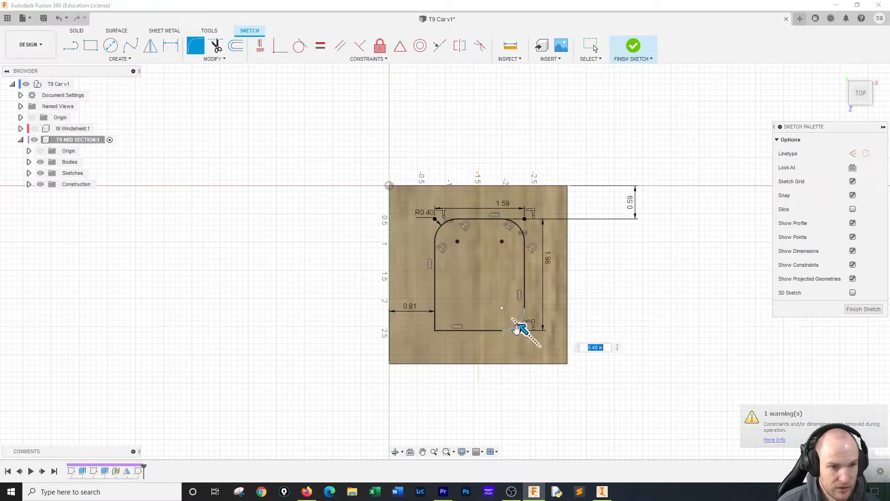
pyautogui.click(450, 331)
pyautogui.click(435, 319)
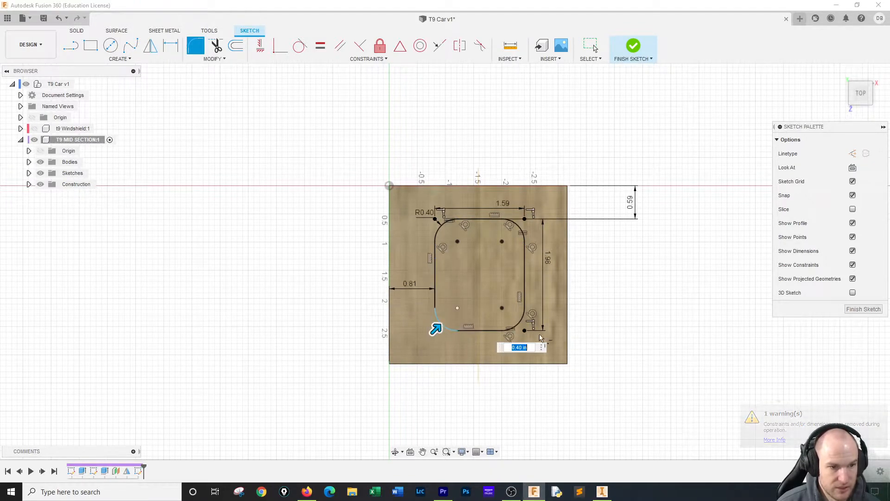
pyautogui.write('0.2')
pyautogui.press('Return')
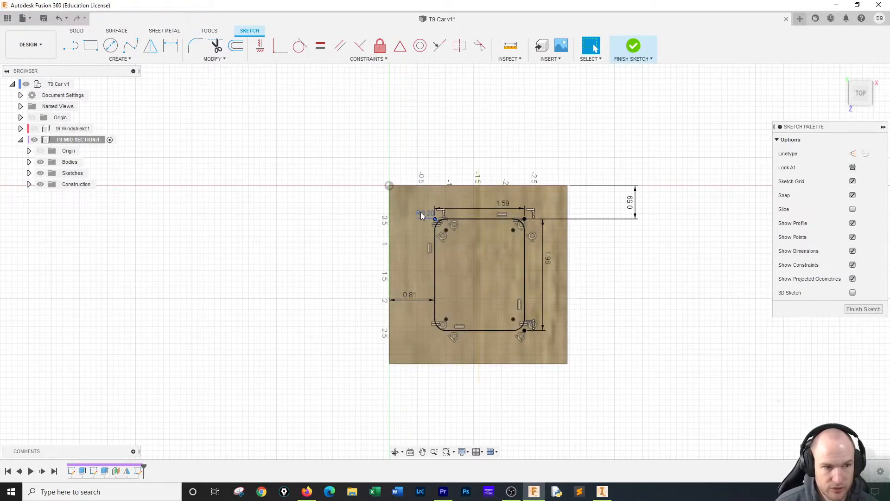
pyautogui.click(632, 52)
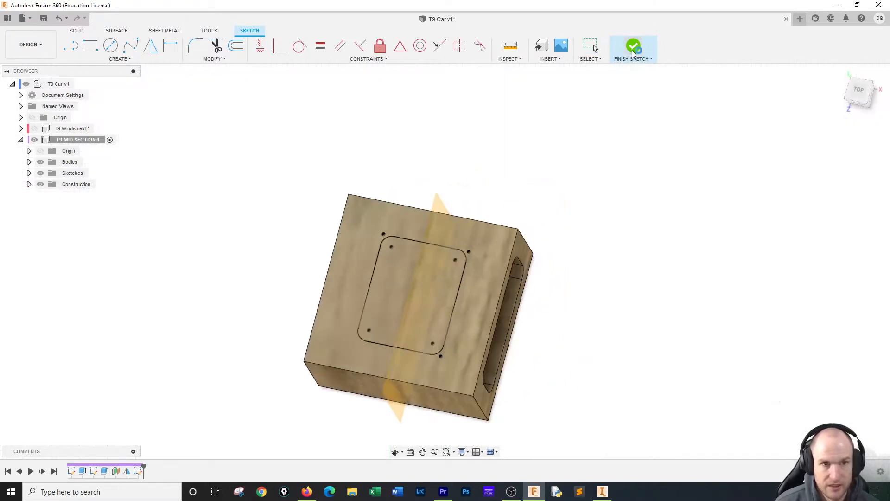
# Extrude the rounded rectangle profile as a 1.07 in deep cut into the top of the block
pyautogui.hotkey('alt', 'Tab')
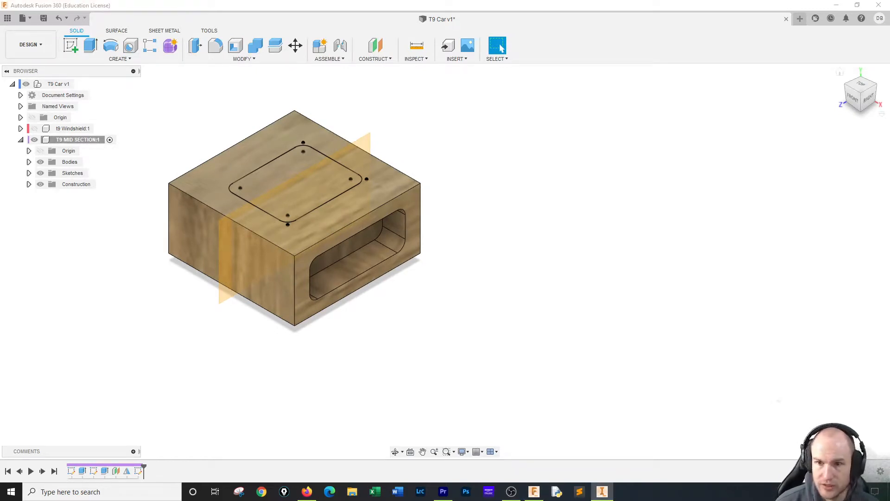
pyautogui.click(91, 46)
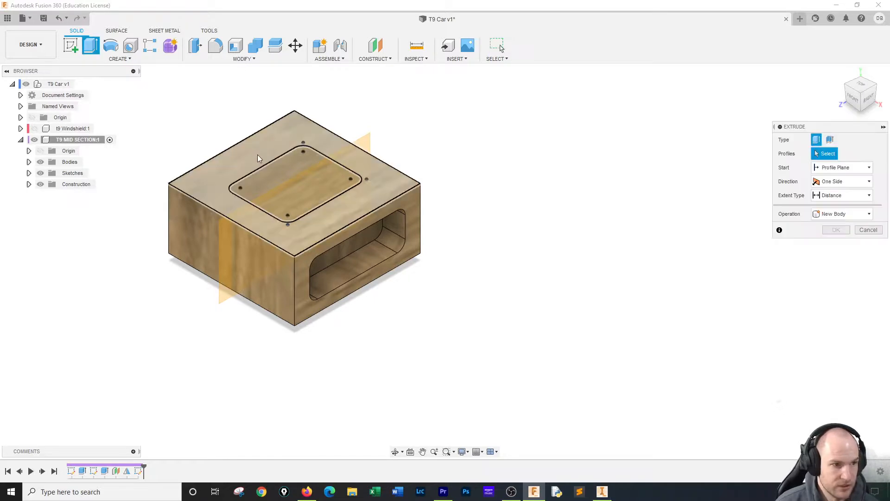
pyautogui.click(295, 178)
pyautogui.moveTo(295, 176); pyautogui.dragTo(296, 214)
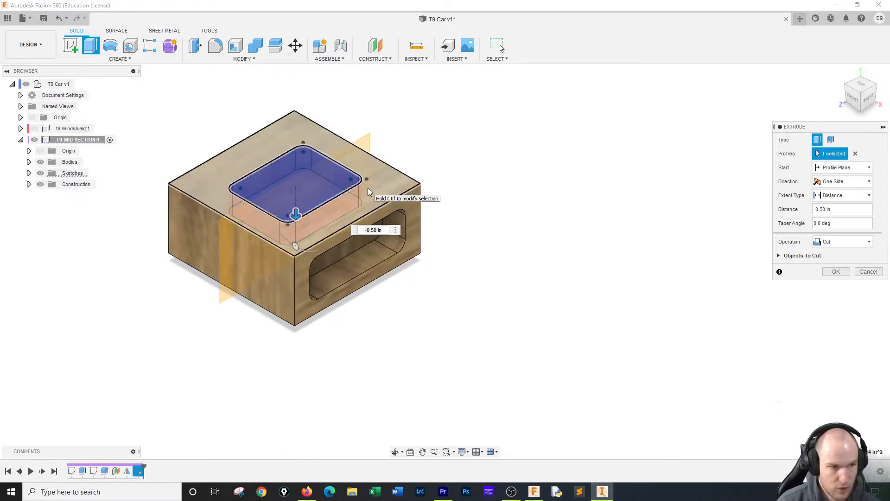
pyautogui.click(383, 230)
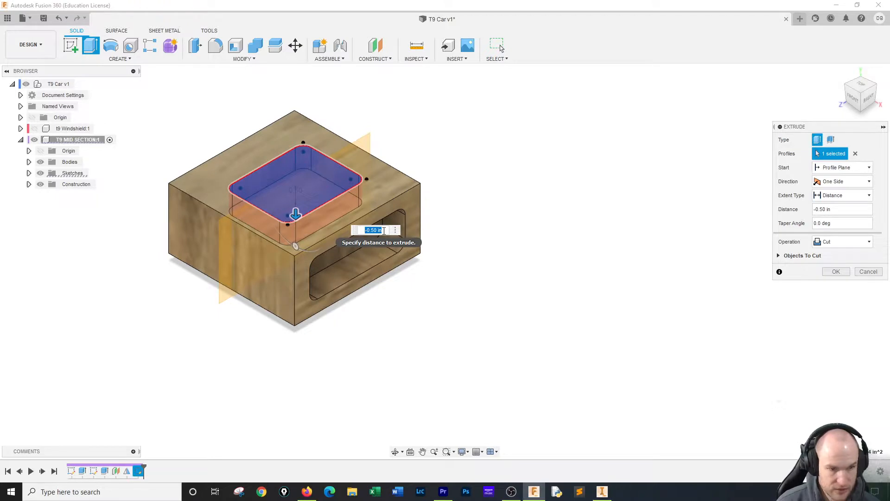
pyautogui.write('1.07')
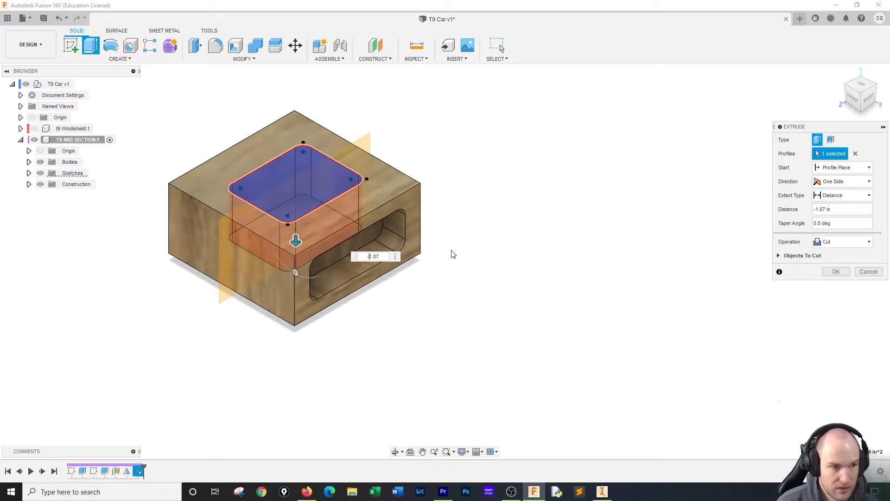
pyautogui.press('Return')
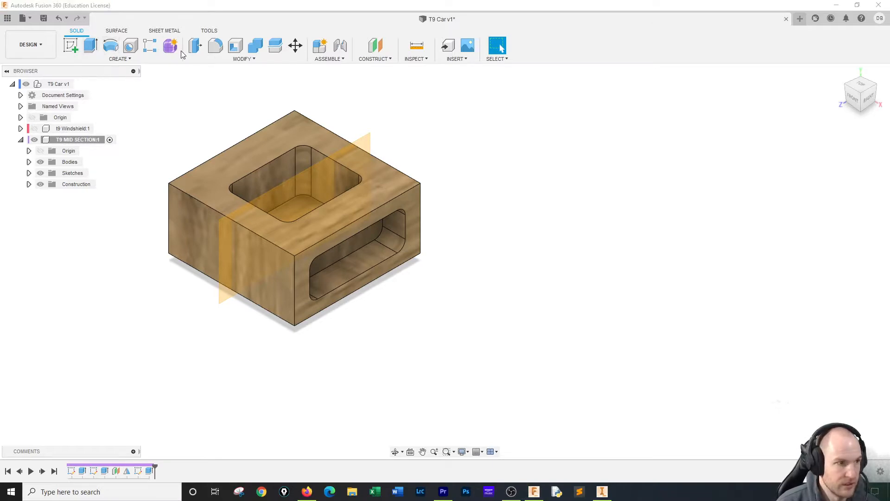
# Fillet the block's two upper and two lower edges on the sides without pockets with a 0.3 in radius
pyautogui.click(215, 46)
pyautogui.click(194, 197)
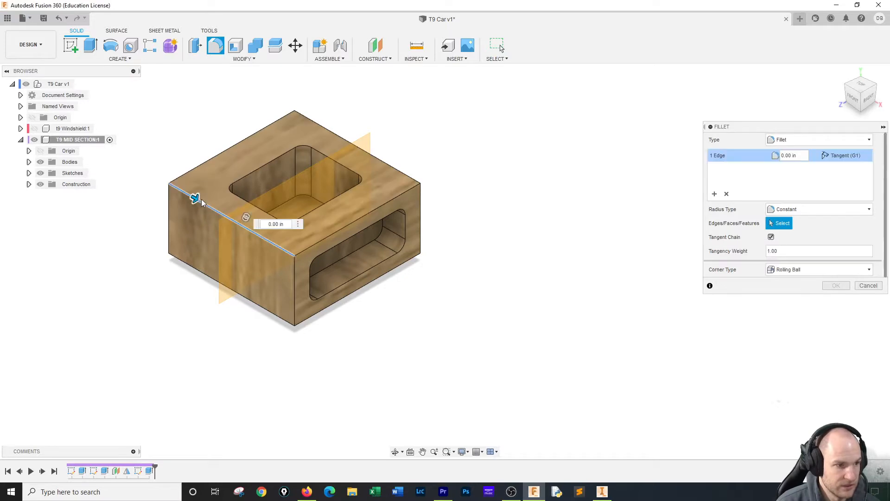
pyautogui.click(348, 142)
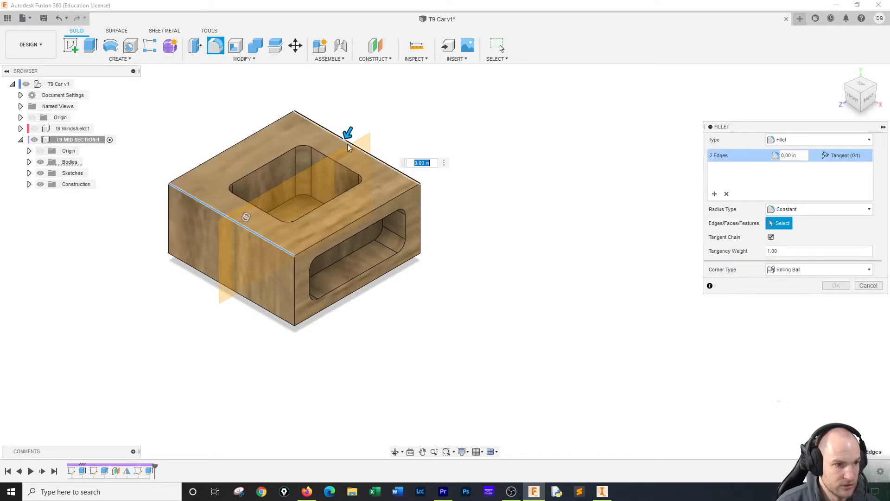
pyautogui.click(272, 314)
pyautogui.click(417, 252)
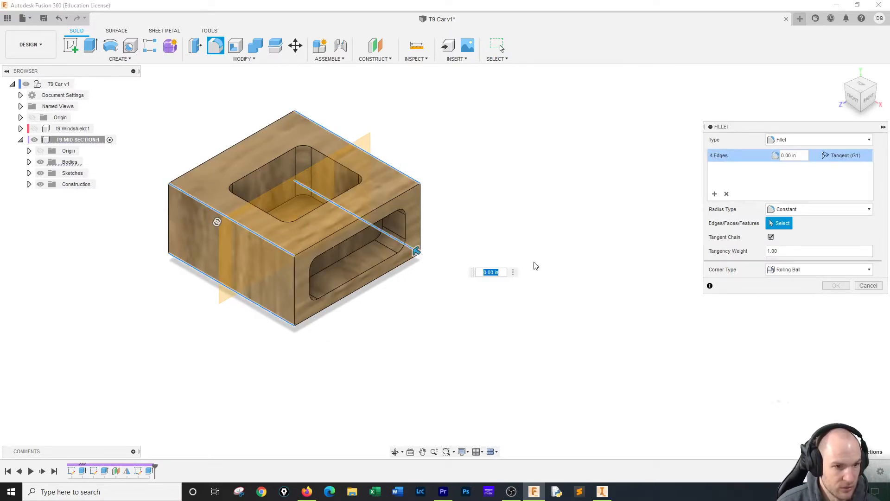
pyautogui.write('.3')
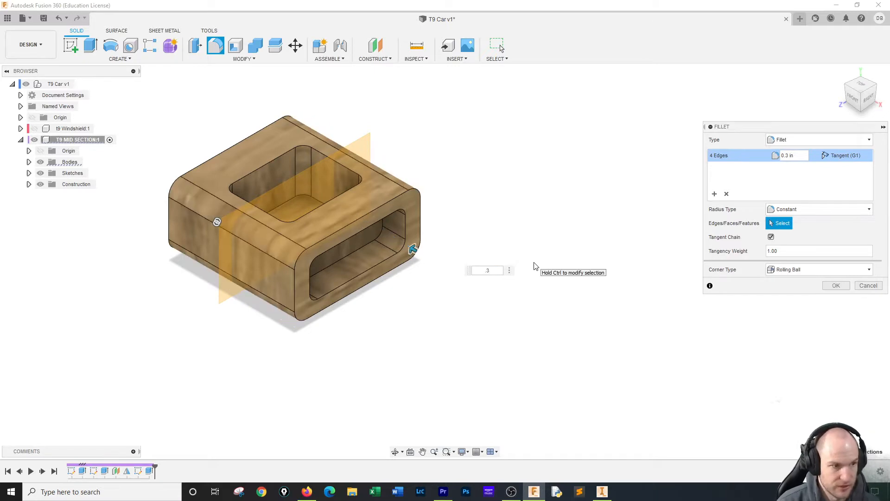
pyautogui.press('Return')
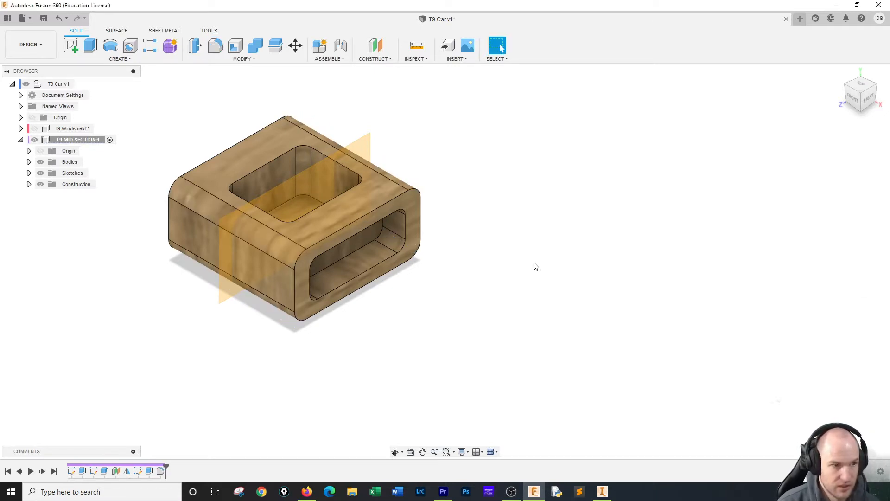
# Hide the construction plane through the block's middle, show the t9 Windshield component and expand its contents
pyautogui.rightClick(355, 144)
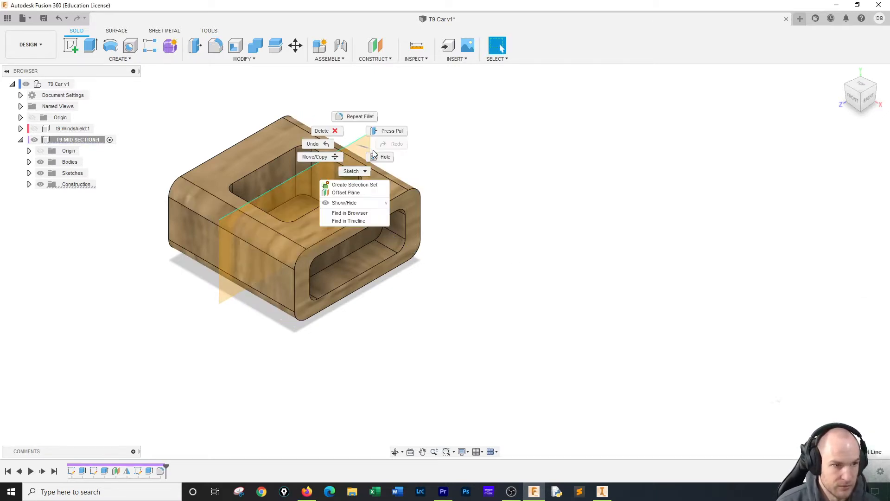
pyautogui.click(348, 203)
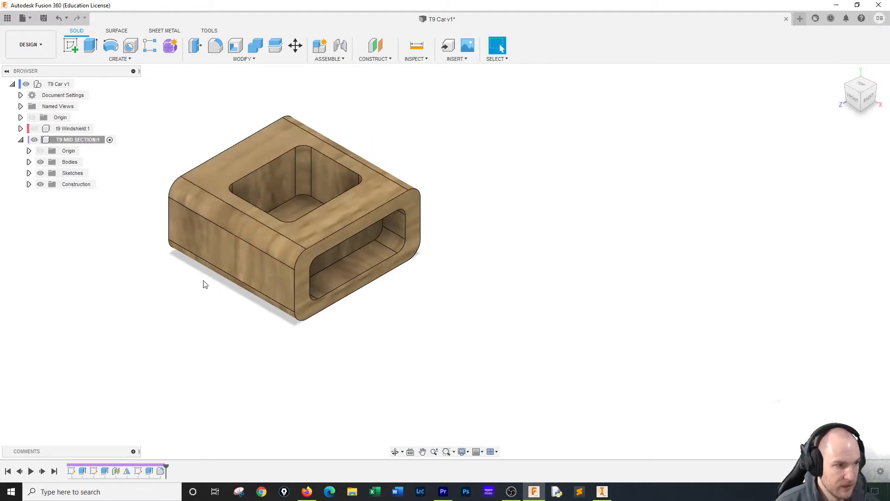
pyautogui.click(34, 128)
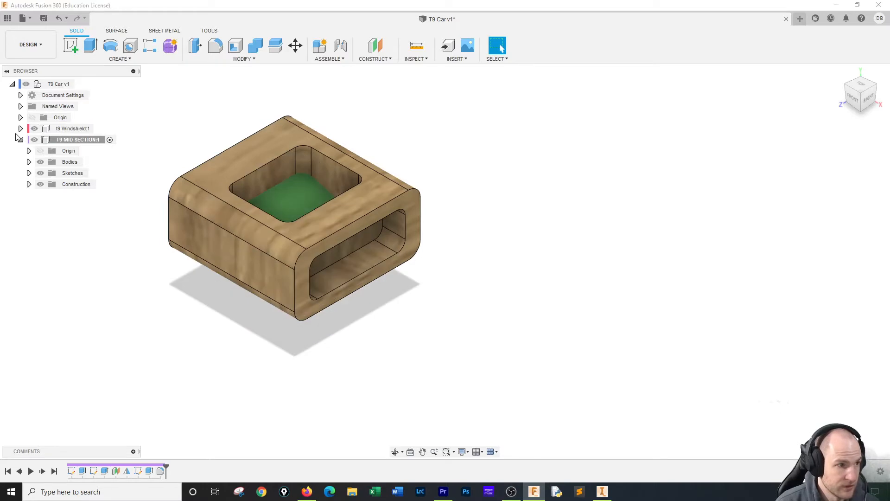
pyautogui.click(21, 129)
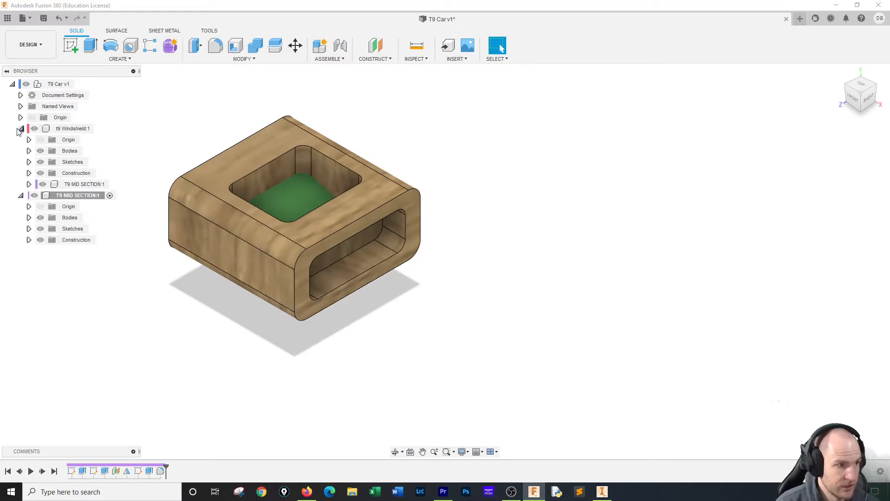
# Move the green windshield component out of the mid section block to a free spot behind it
pyautogui.moveTo(292, 203); pyautogui.dragTo(465, 95)
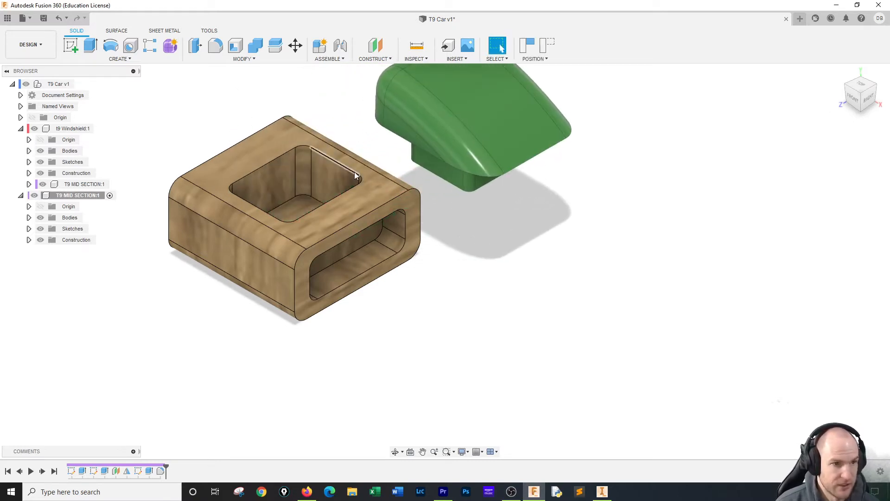
pyautogui.moveTo(416, 146); pyautogui.dragTo(415, 129)
pyautogui.scroll(-3, 426, 167)
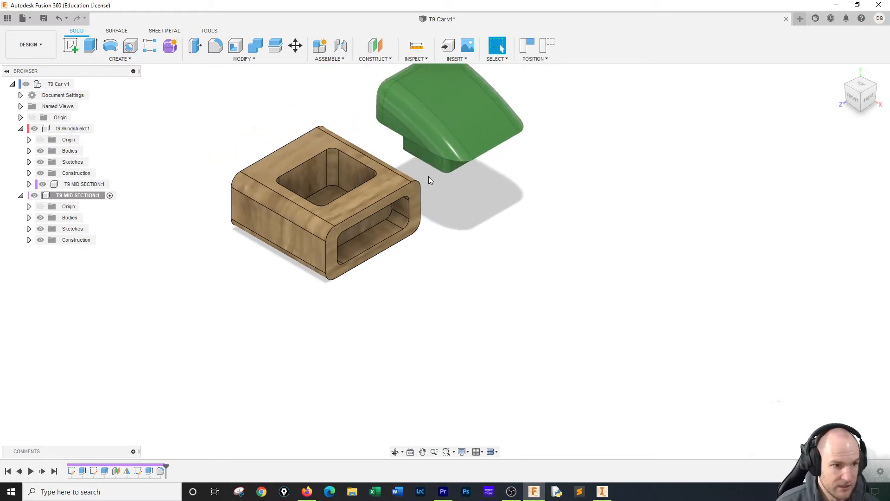